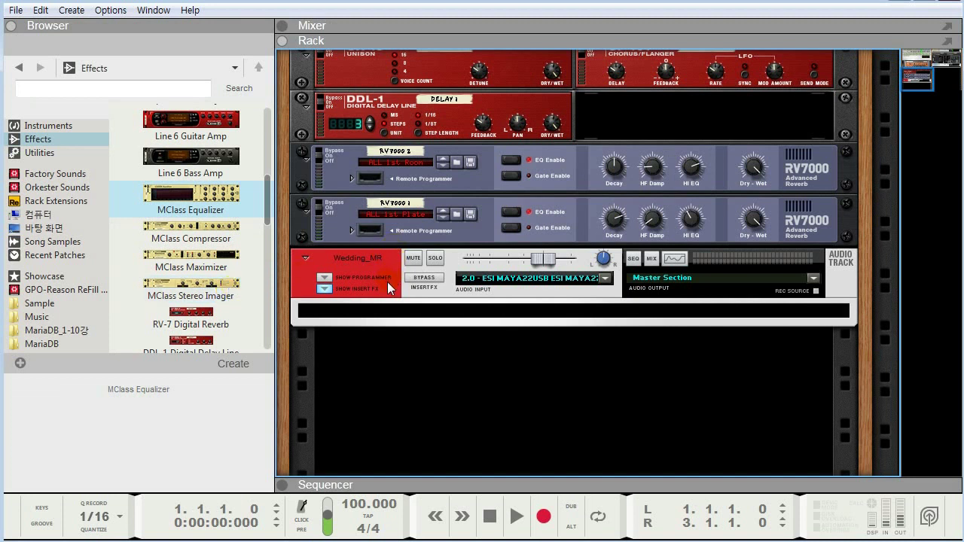
Play the opening bars of the Wedding_MR audio track in the sequencer, then stop playback
key("F7")
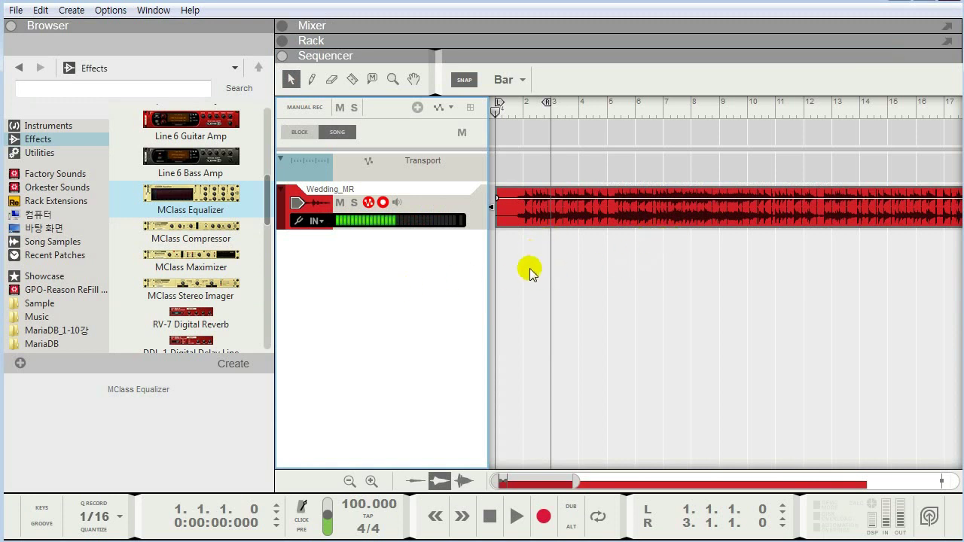
key("space")
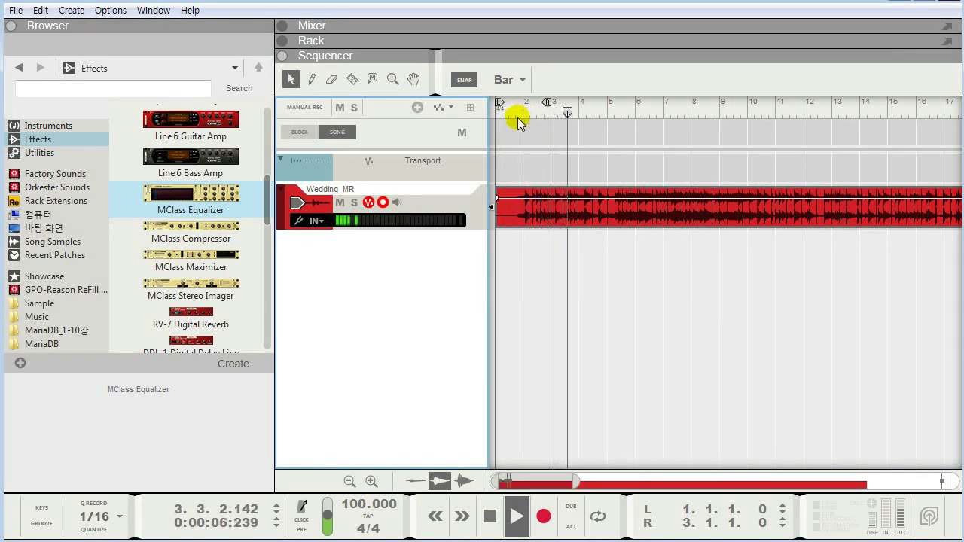
key("space")
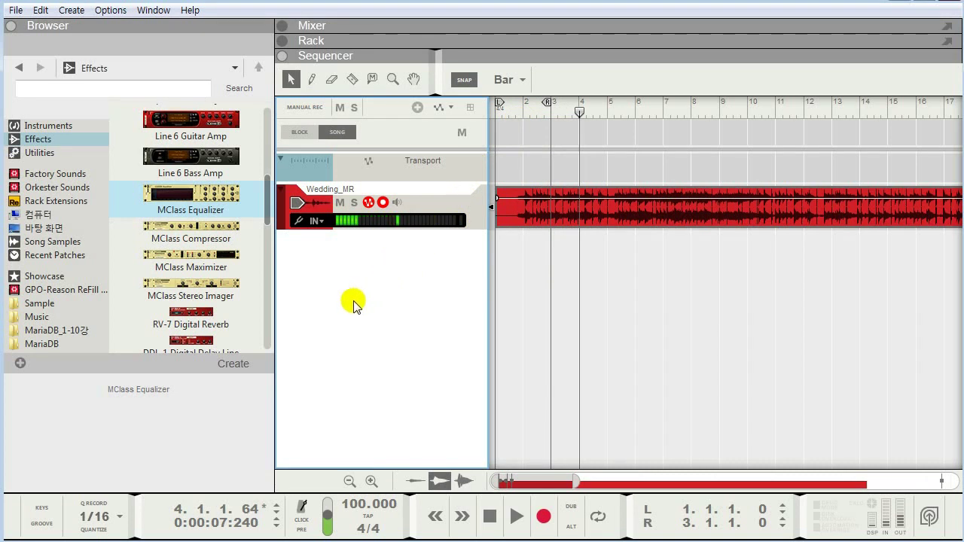
Add three MClass Stereo Imagers to the insert FX section of the Wedding_MR audio track in the rack
key("F6")
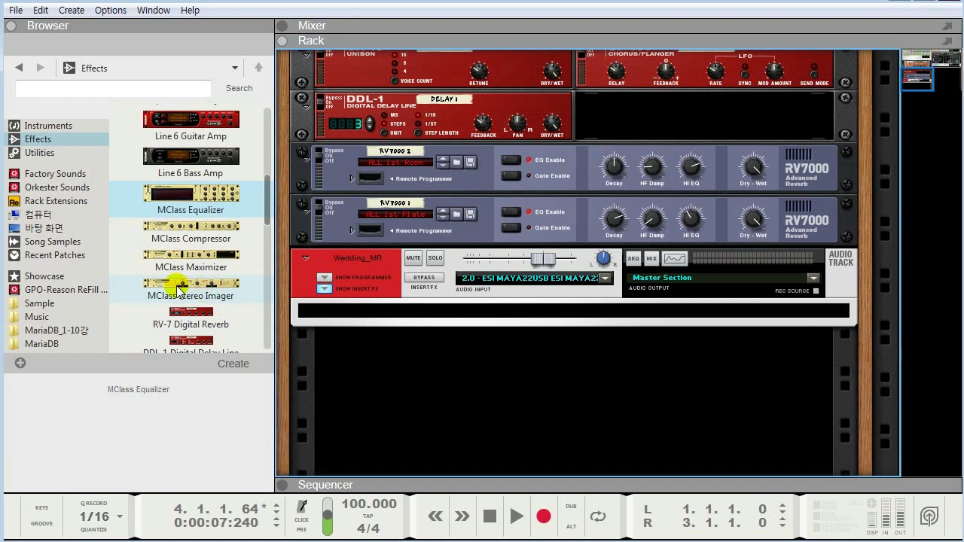
mouse_move(177, 286)
left_mouse_down()
mouse_move(186, 278)
mouse_move(484, 316)
left_mouse_up()
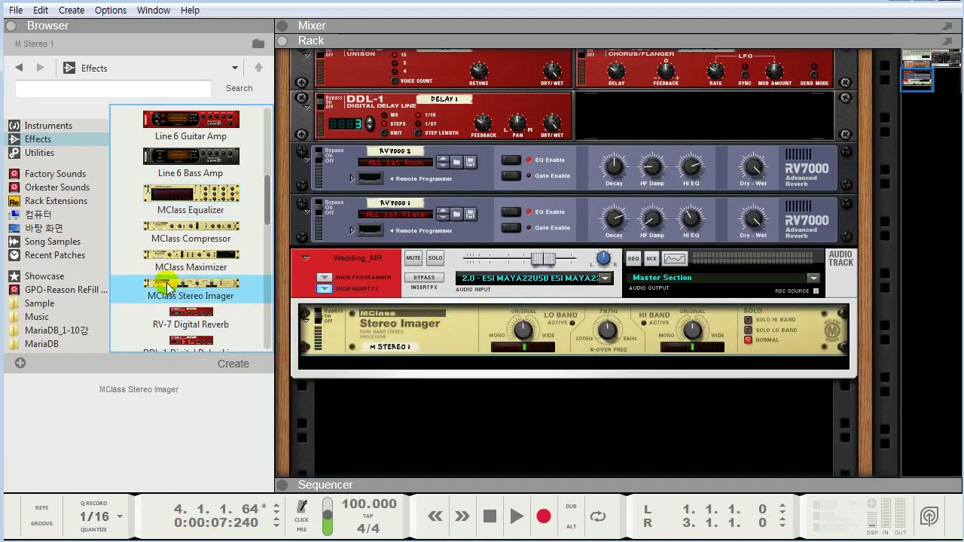
left_click_drag(167, 292, 497, 410)
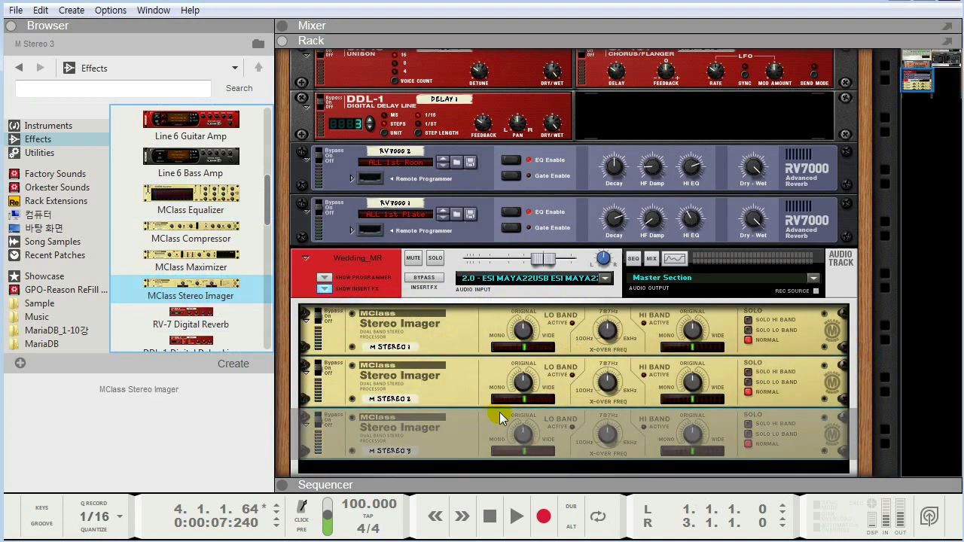
scroll(484, 377, "down", 4)
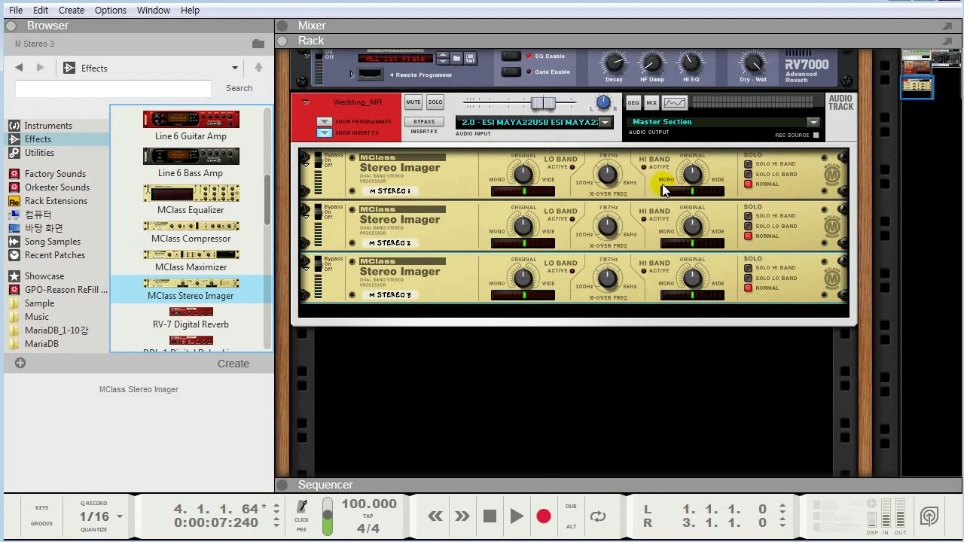
Set the first Stereo Imager's X-Over Frequency to 340 Hz and raise the third imager's crossover above its default
left_click(612, 175)
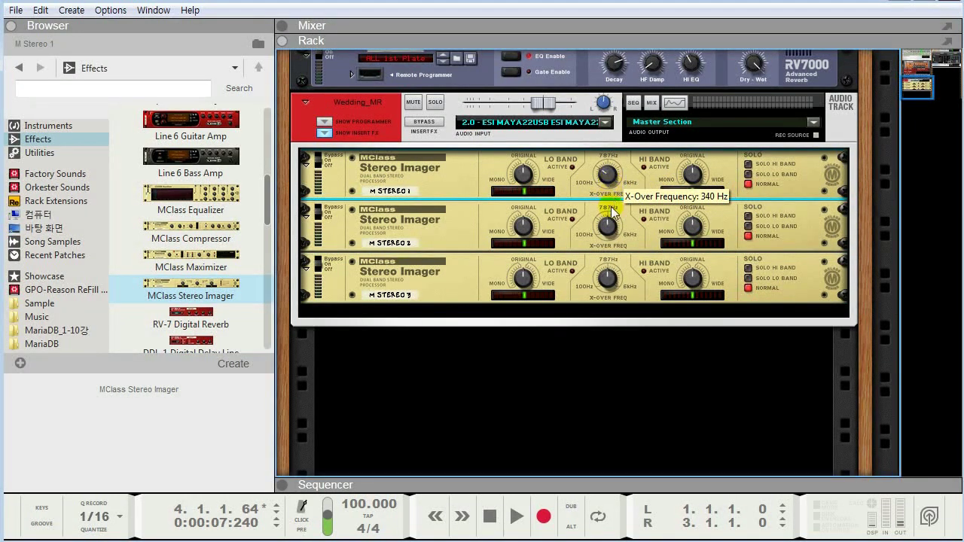
mouse_move(610, 228)
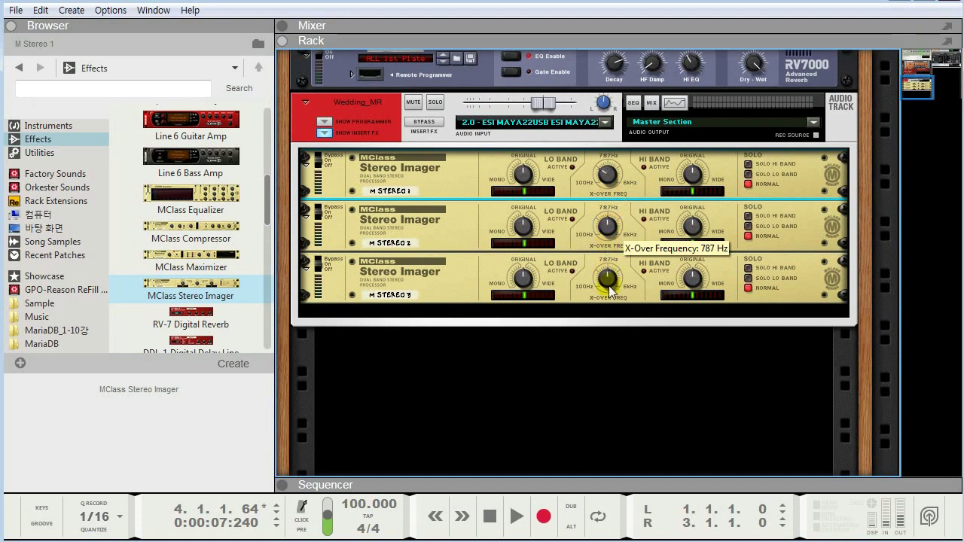
mouse_move(610, 280)
left_click_drag(608, 284, 611, 273)
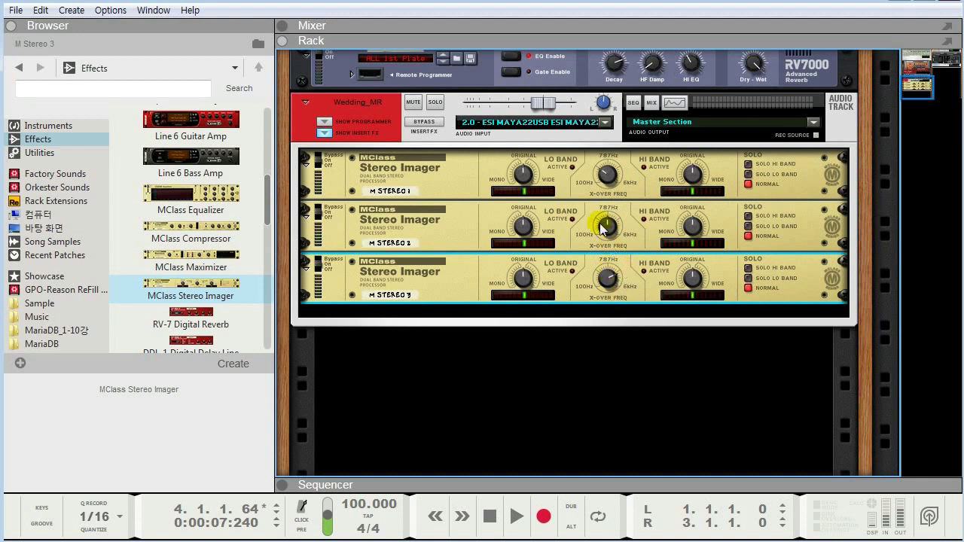
key("Tab")
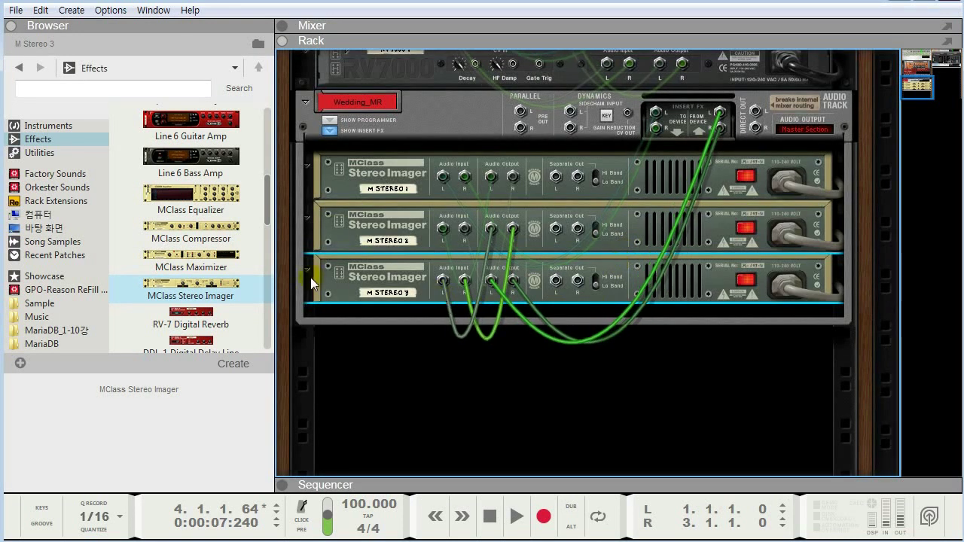
key("Tab")
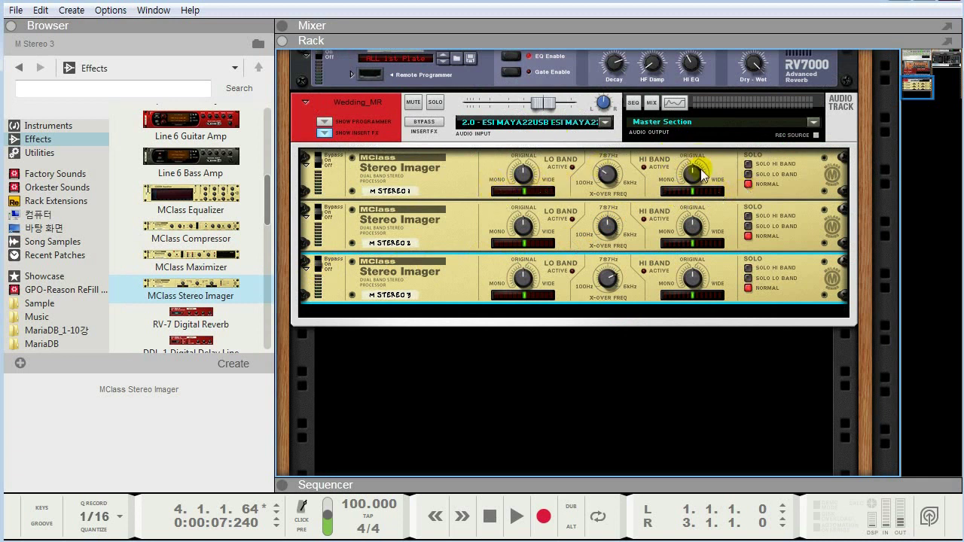
Try the Solo Hi Band and Solo Lo Band modes on the first Stereo Imager
left_click_drag(694, 180, 688, 188)
mouse_move(692, 184)
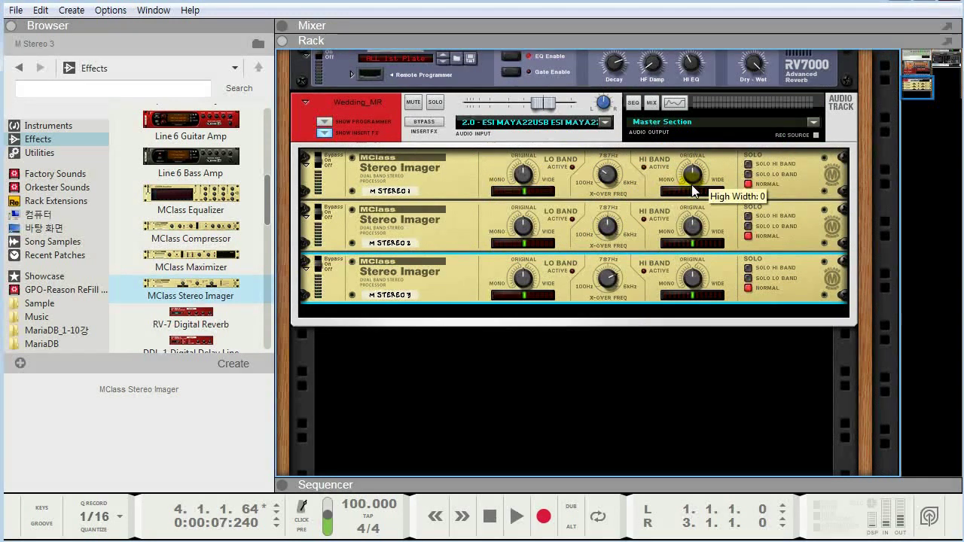
left_click(746, 174)
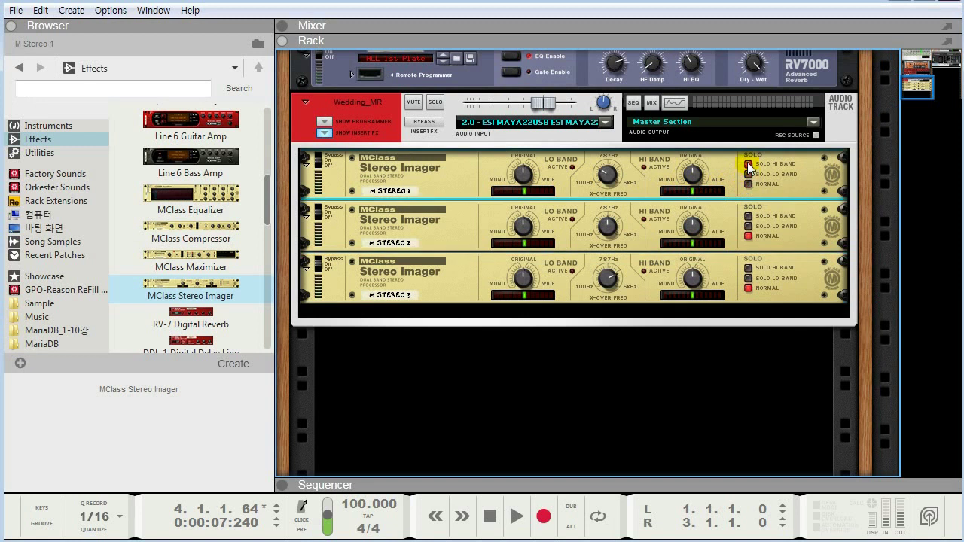
left_click(748, 174)
left_click(747, 163)
left_click(748, 174)
Try the Hi Band and Lo Band settings of the first Stereo Imager's Separate Out on the rear panel
key("Tab")
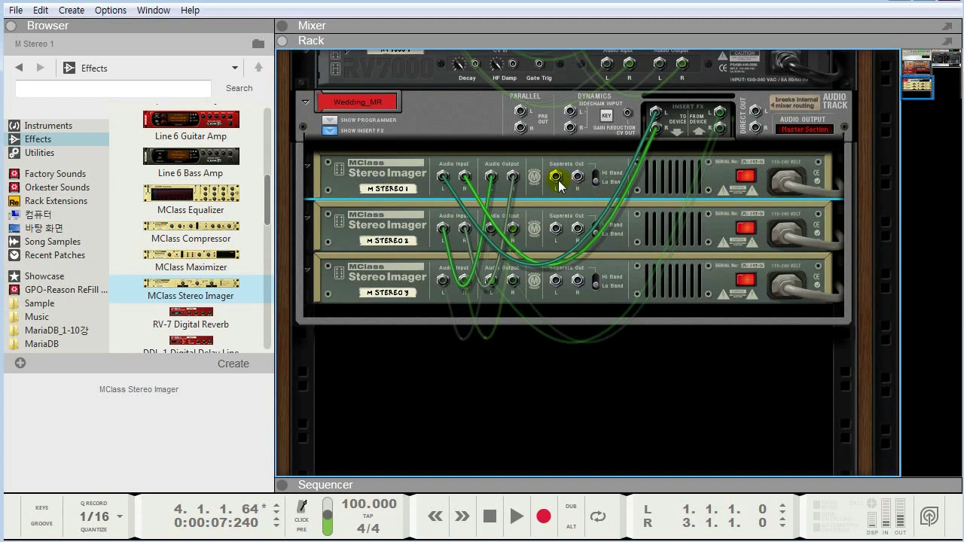
left_click(597, 175)
left_click(599, 184)
left_click(599, 172)
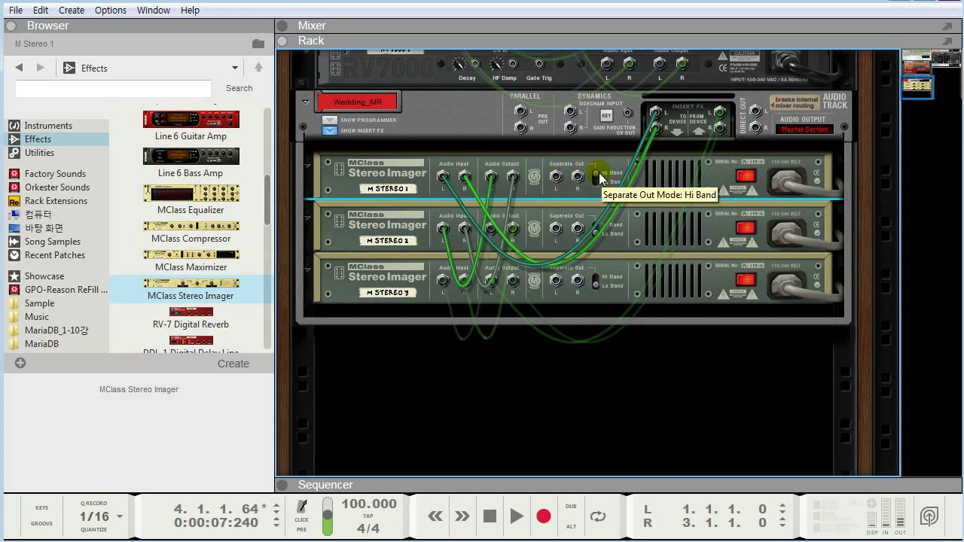
left_click(599, 182)
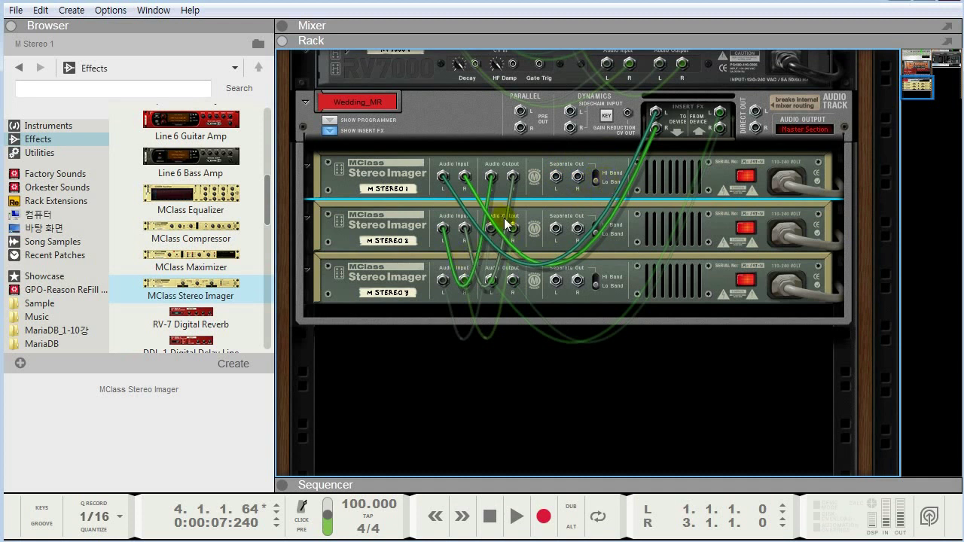
key("Tab")
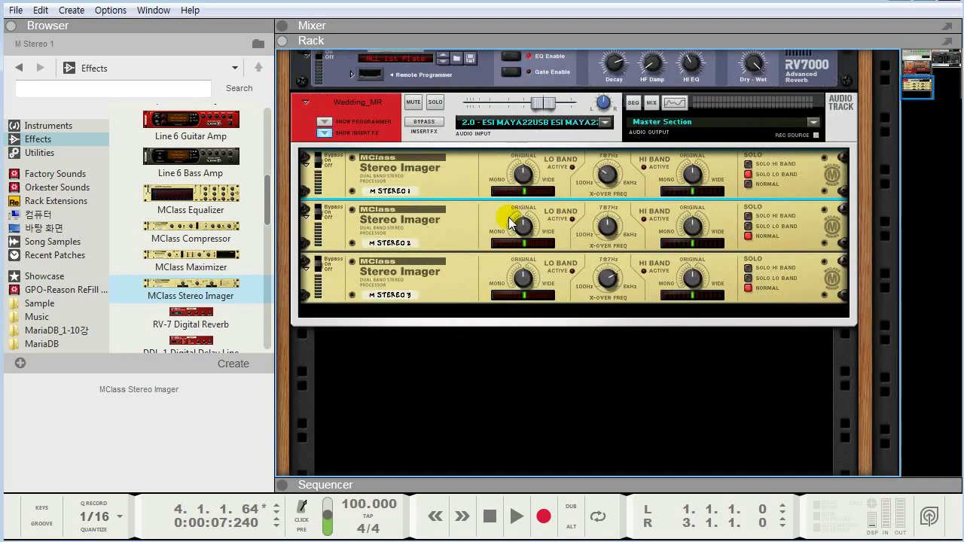
key("Tab")
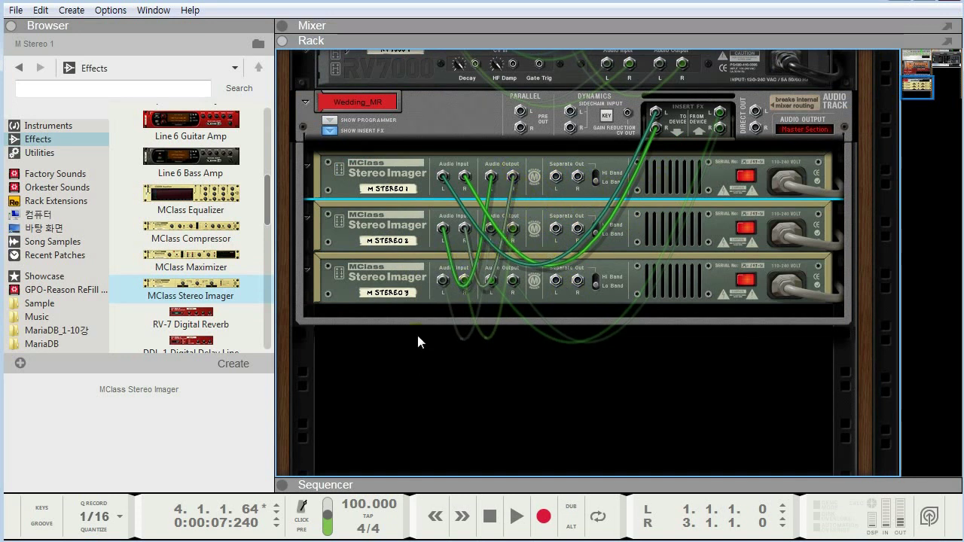
Set all three Stereo Imagers to Solo Hi Band on the rack's front side
key("Tab")
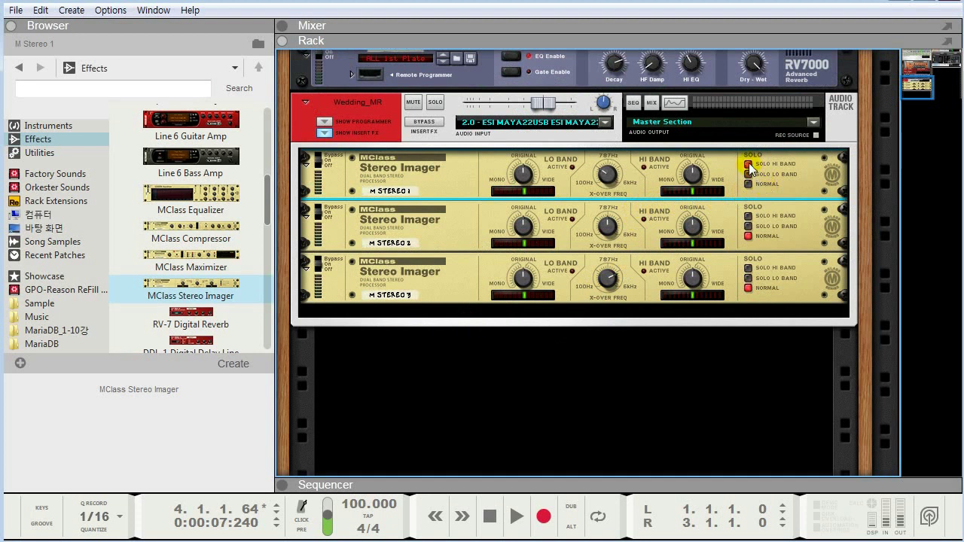
left_click(747, 163)
left_click(747, 216)
left_click(748, 268)
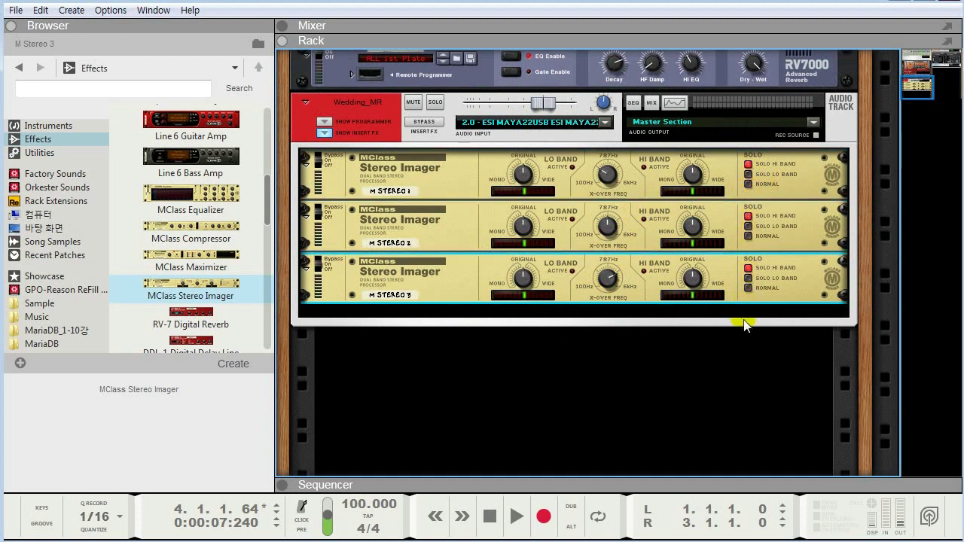
Add four Spider Audio Merger & Splitter devices beneath the Stereo Imagers, with the rack's rear side showing
key("Tab")
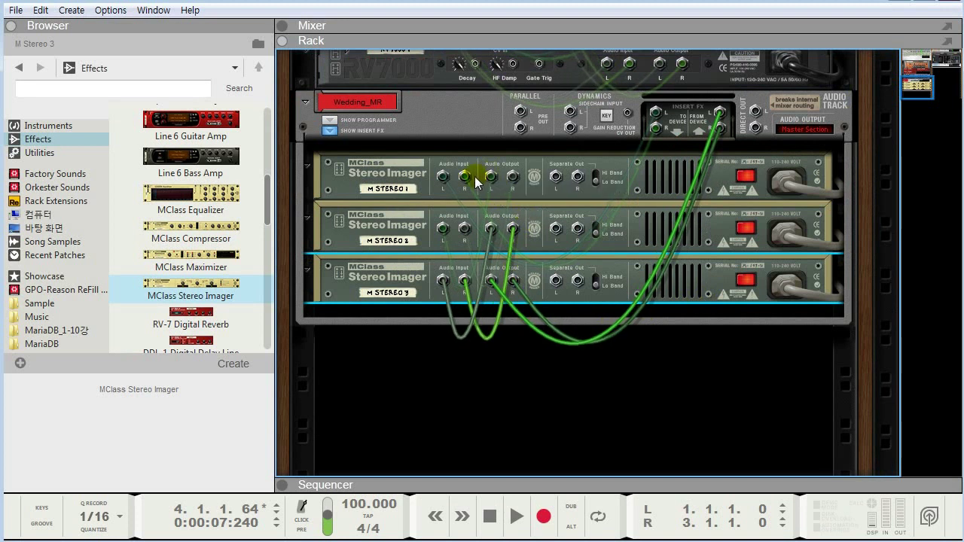
left_click(558, 179)
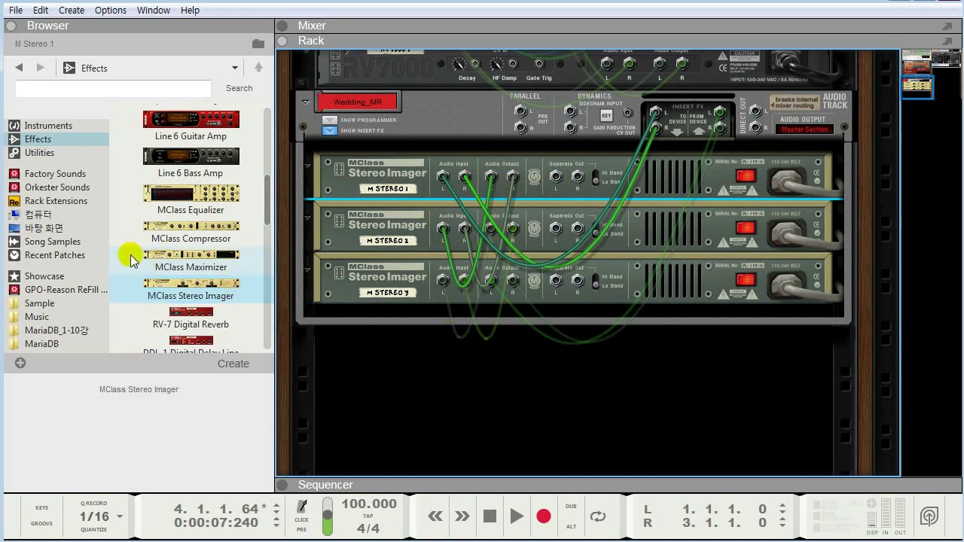
left_click(44, 154)
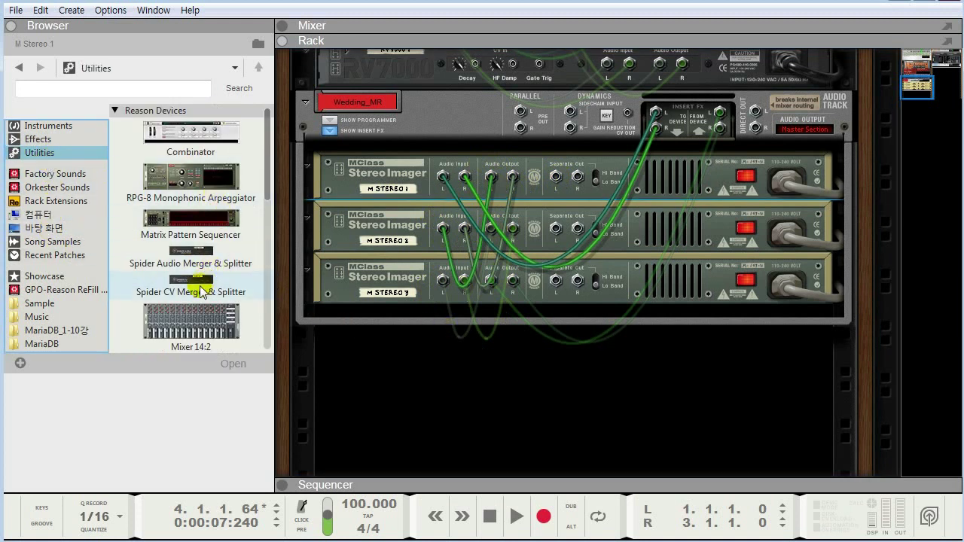
mouse_move(187, 253)
left_mouse_down()
mouse_move(294, 296)
mouse_move(354, 301)
mouse_move(189, 255)
mouse_move(622, 324)
left_mouse_up()
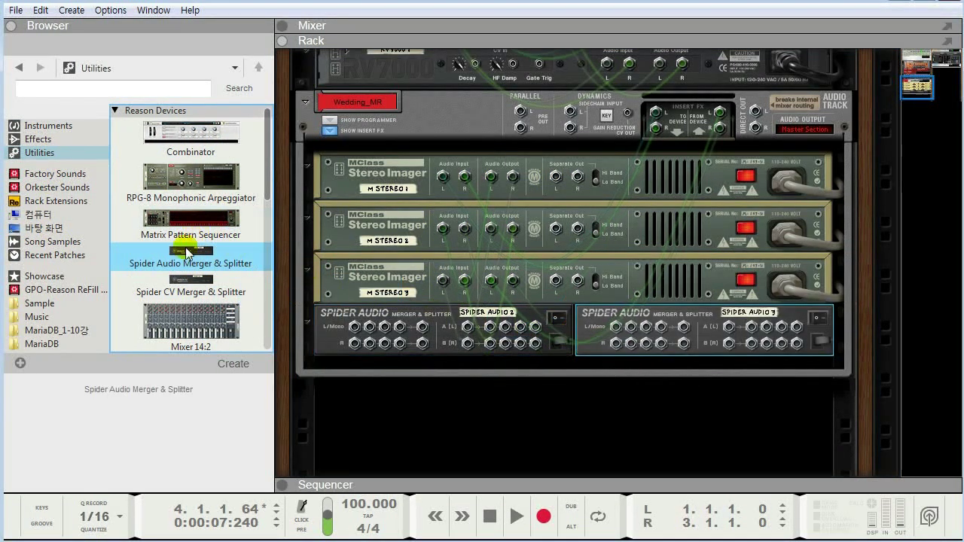
left_click_drag(183, 250, 409, 357)
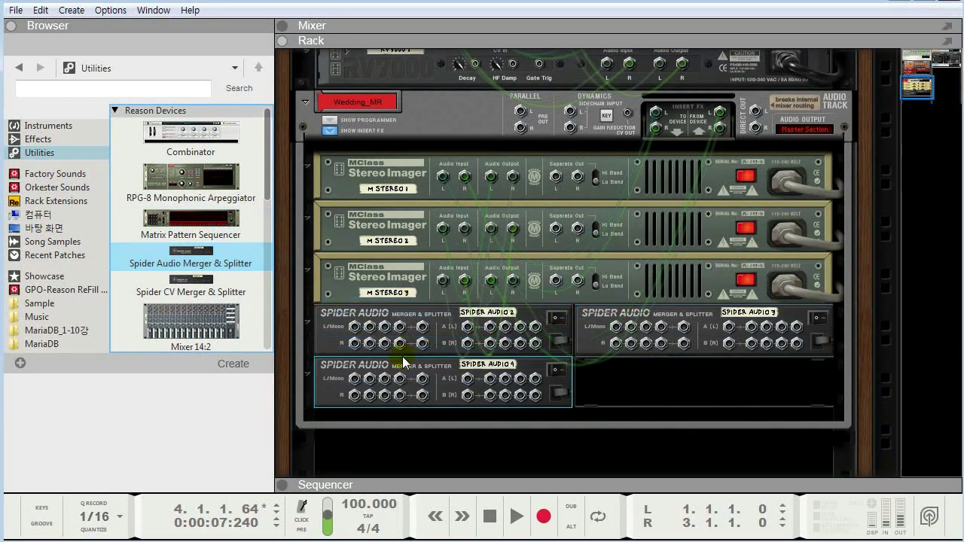
left_click_drag(184, 258, 628, 373)
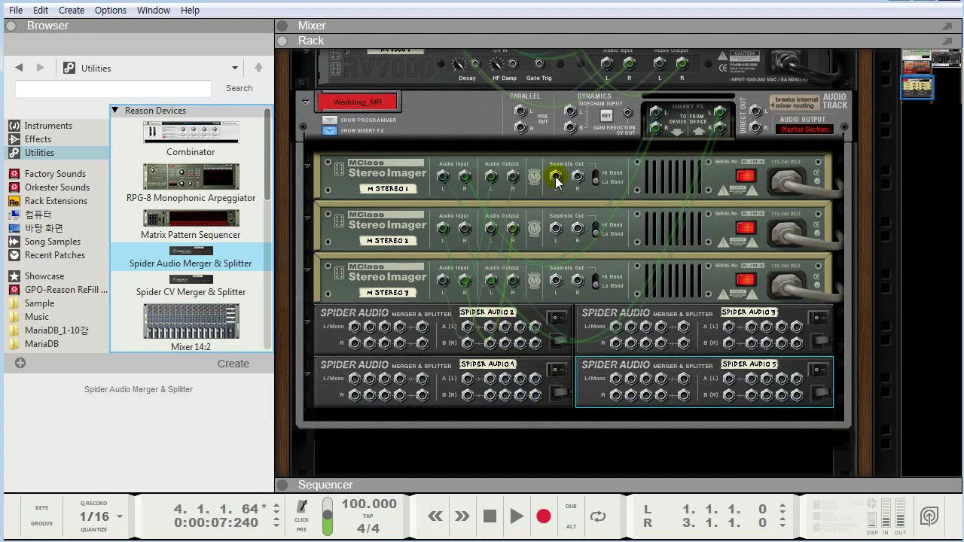
Cable the Separate Outs of M Stereo 1, 2 and 3 to the splitter inputs of Spider Audio 2, 3 and 4 respectively
left_click_drag(554, 178, 469, 334)
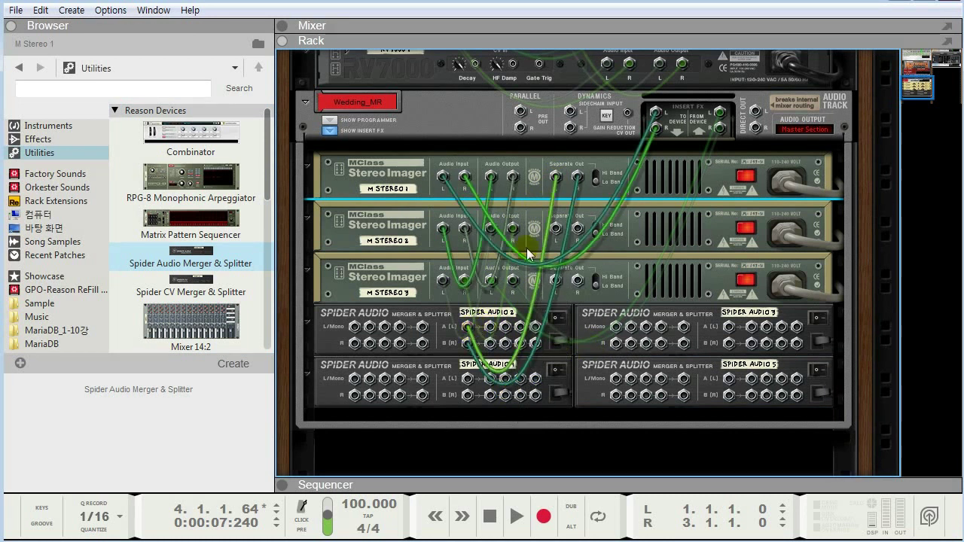
left_click_drag(555, 228, 728, 326)
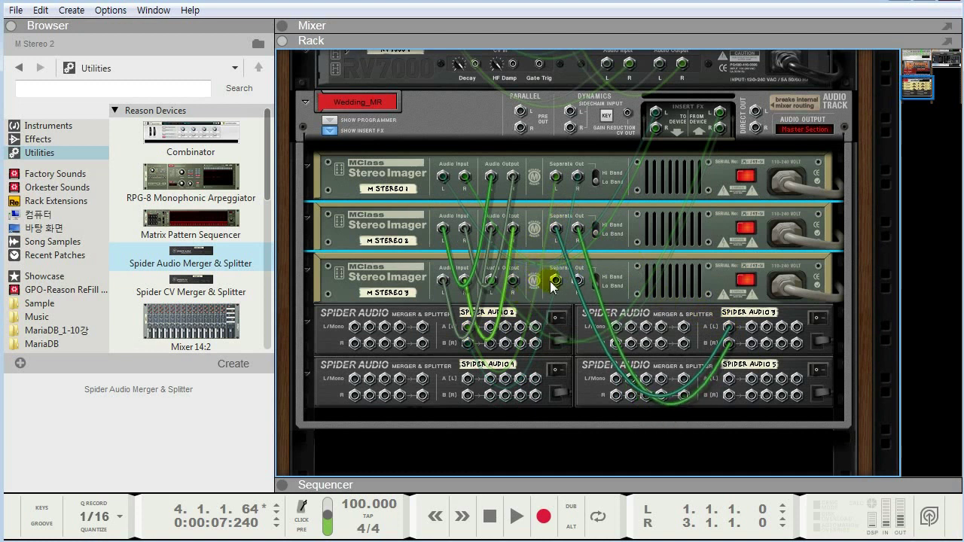
left_click_drag(551, 283, 469, 379)
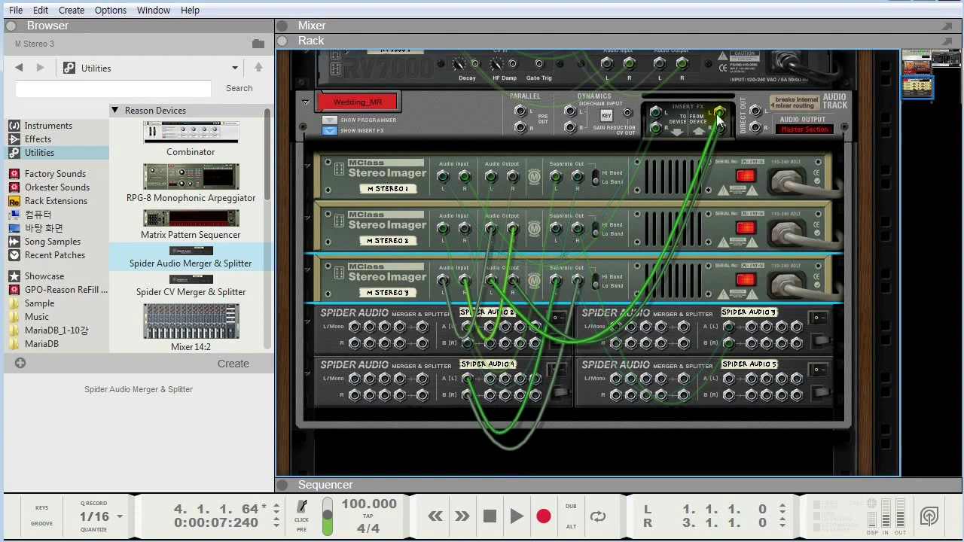
Disconnect the track's insert FX return and route M Stereo 3's main audio output to Spider Audio 5's splitter input
left_click_drag(719, 115, 724, 132)
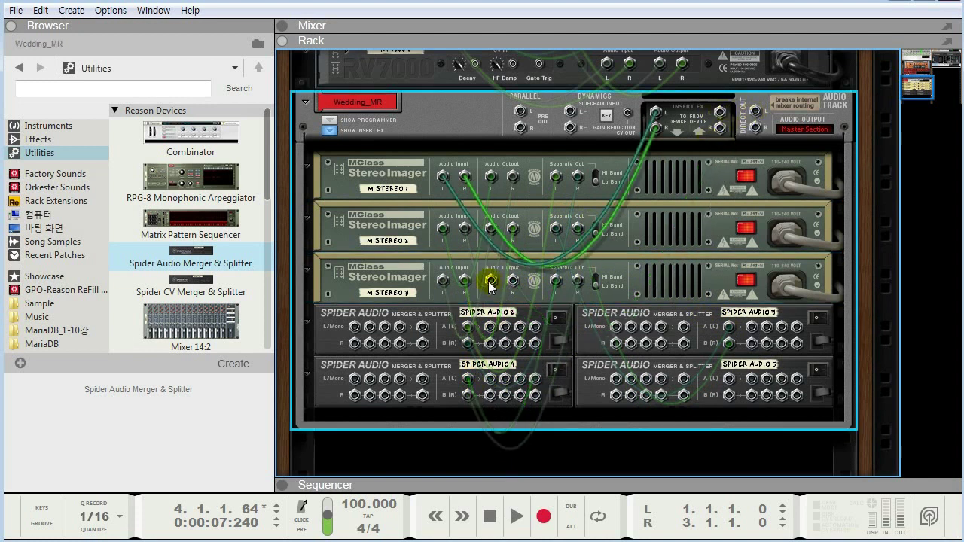
left_click_drag(490, 285, 728, 394)
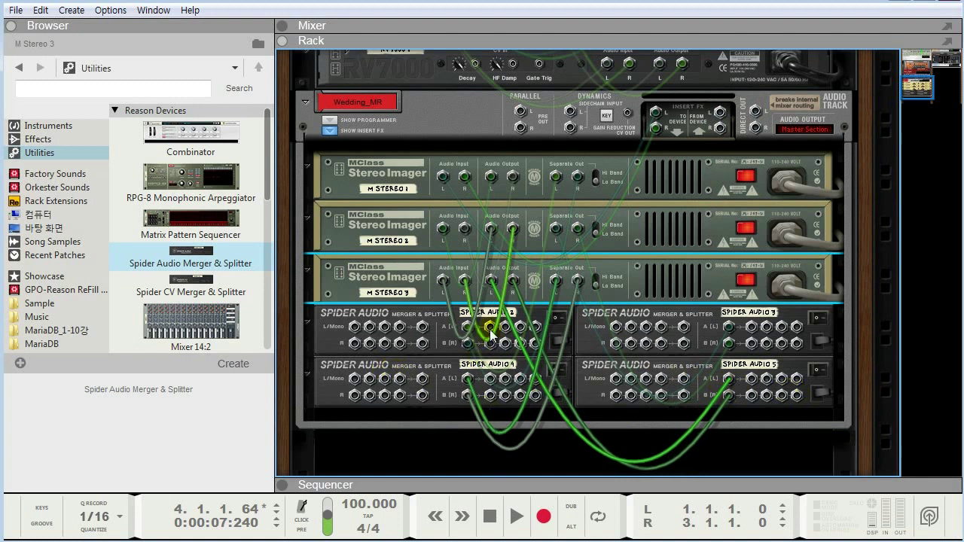
Route split outputs of Spider Audio 2, 3 and 4 into the first three merger inputs of Spider Audio 2
left_click_drag(489, 329, 357, 331)
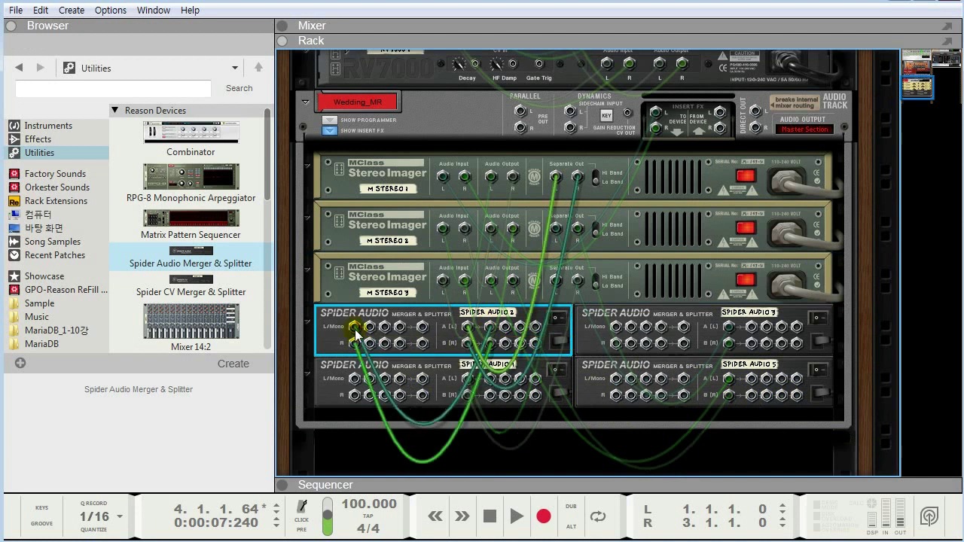
left_click(749, 316)
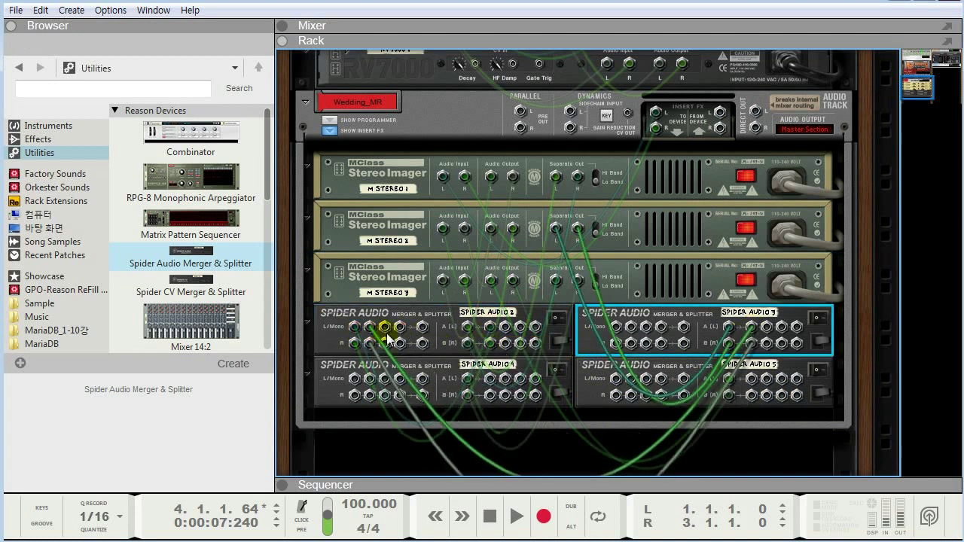
left_click_drag(505, 380, 388, 332)
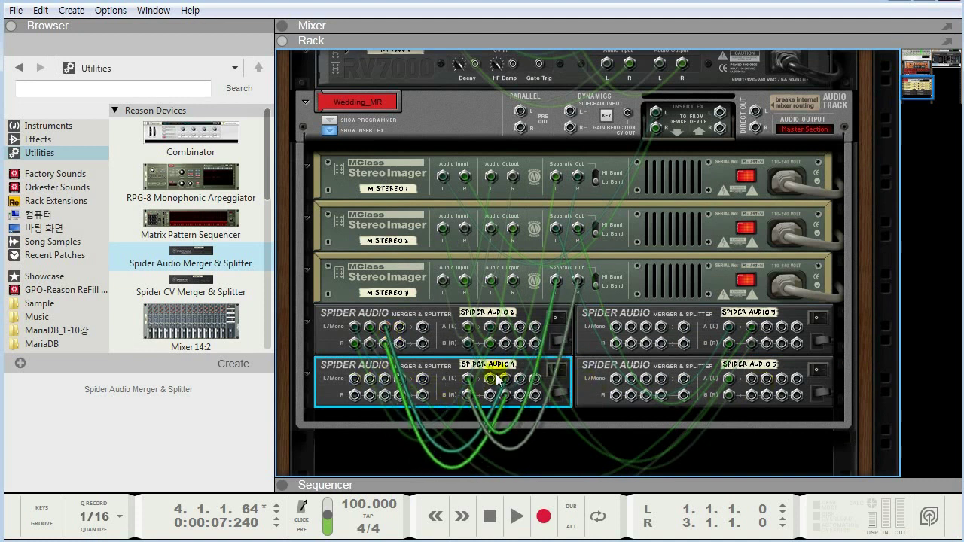
Finish routing Spider Audio 4's split output to Spider Audio 2's merger, and route Spider Audio 5's first split output into its fourth merger input
left_click_drag(490, 378, 399, 327)
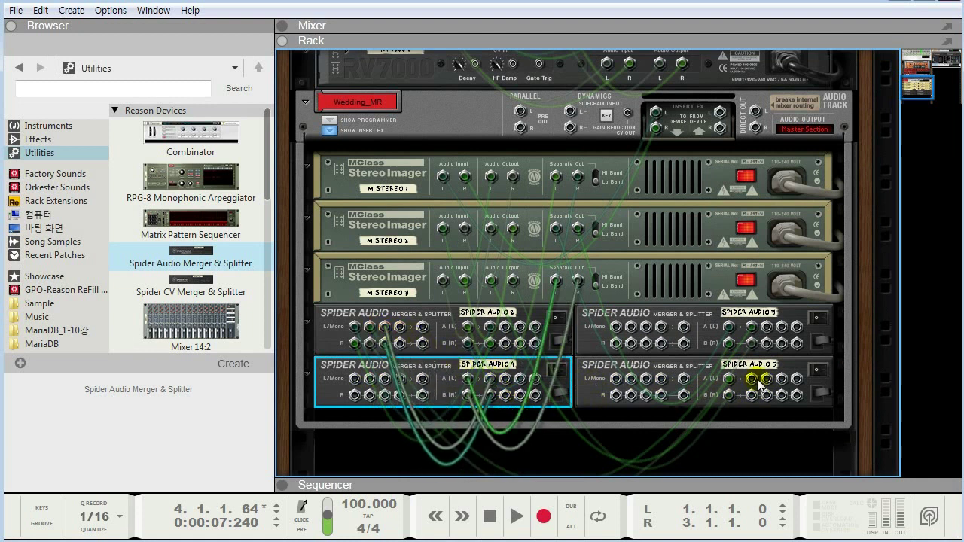
left_click_drag(751, 382, 422, 394)
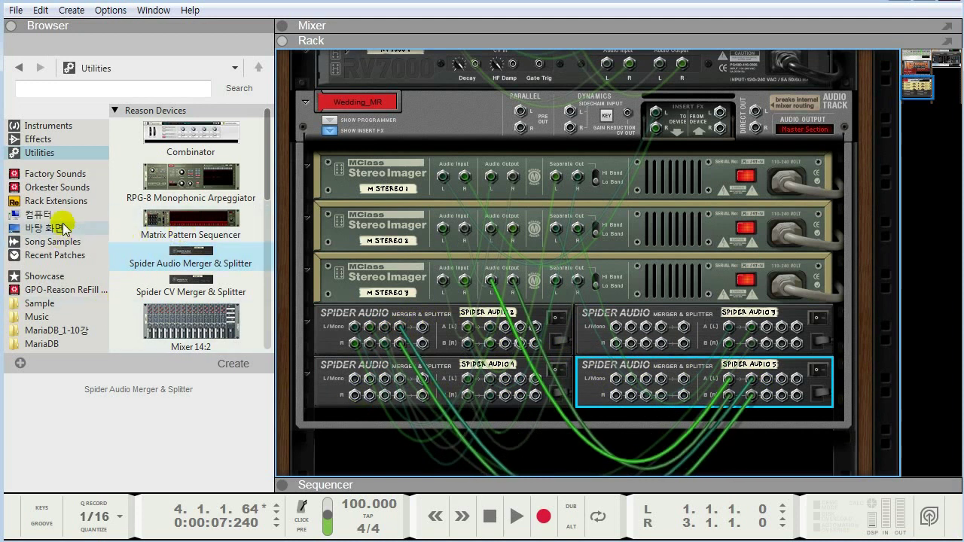
Add an MClass Equalizer directly beneath the four Spider Audio devices in the Wedding_MR insert FX rack
left_click(37, 139)
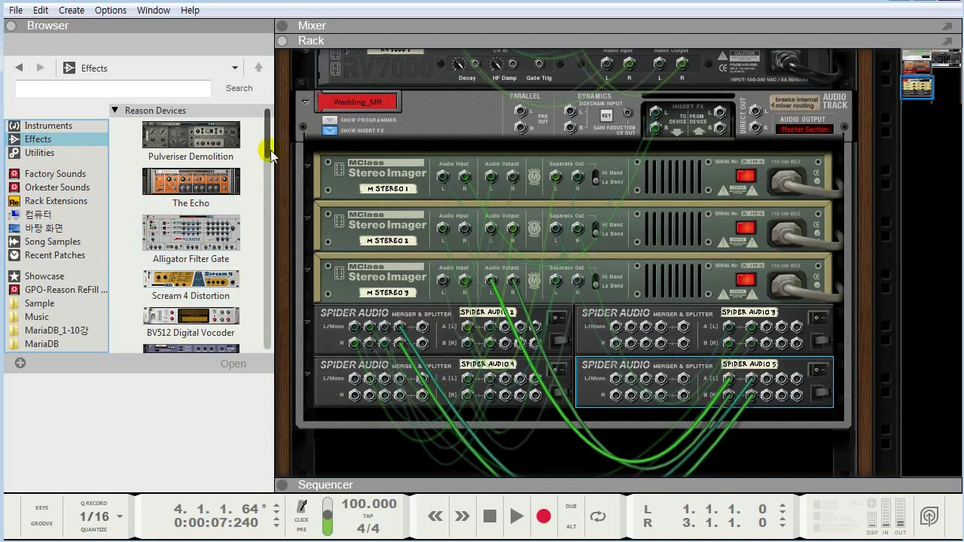
left_click_drag(266, 146, 269, 215)
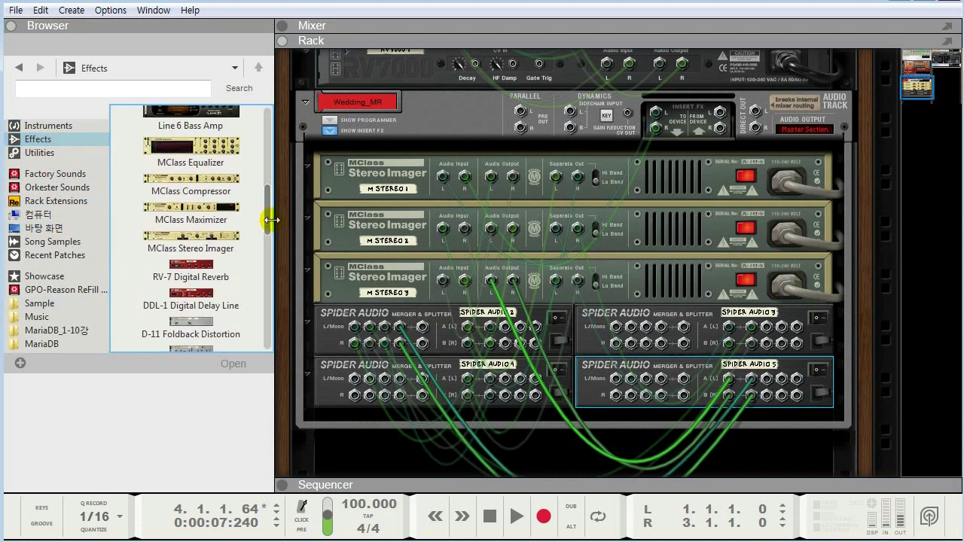
left_click_drag(189, 161, 460, 410)
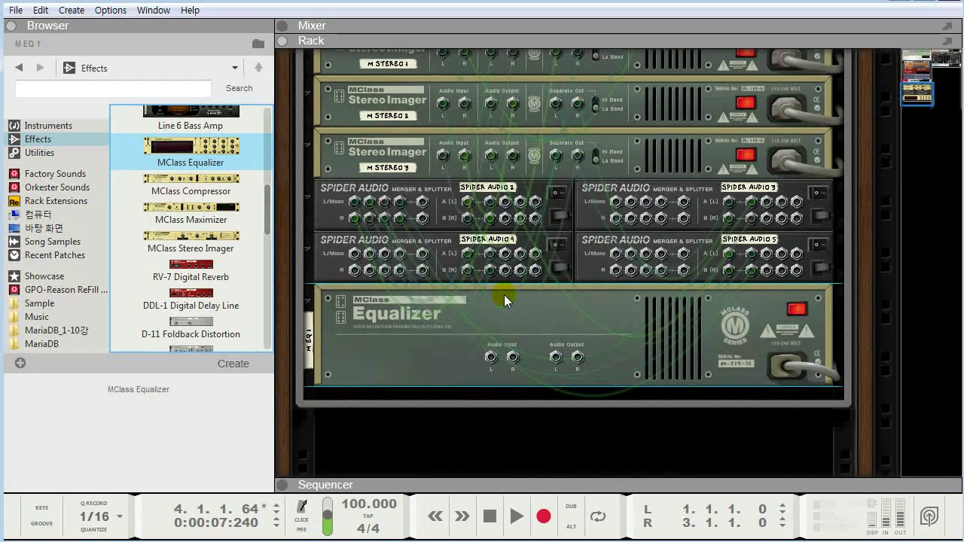
Cable Spider Audio 2's merged output to the Equalizer's audio input and the Equalizer's audio output to the track's insert FX From Device jacks
left_click_drag(422, 206, 491, 358)
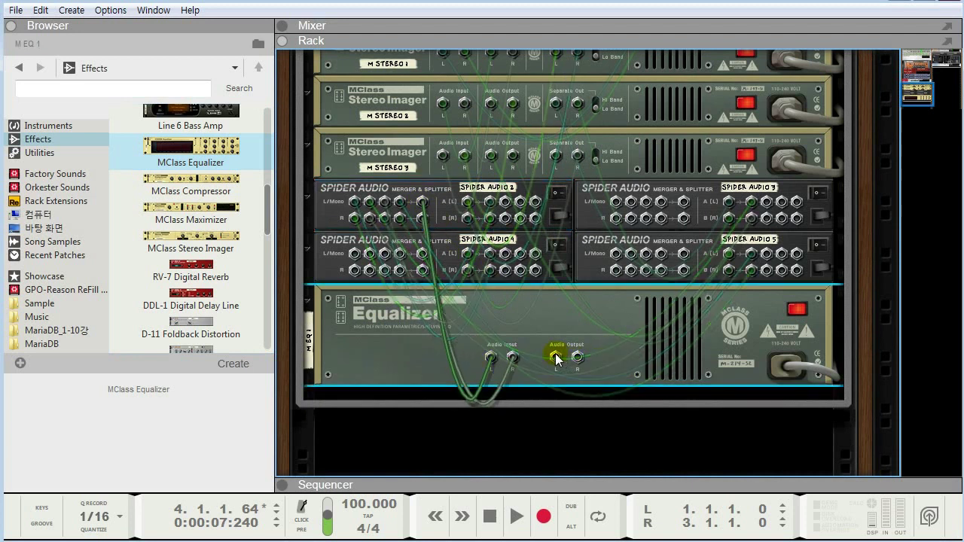
left_click_drag(556, 356, 719, 140)
scroll(589, 294, "down", 3)
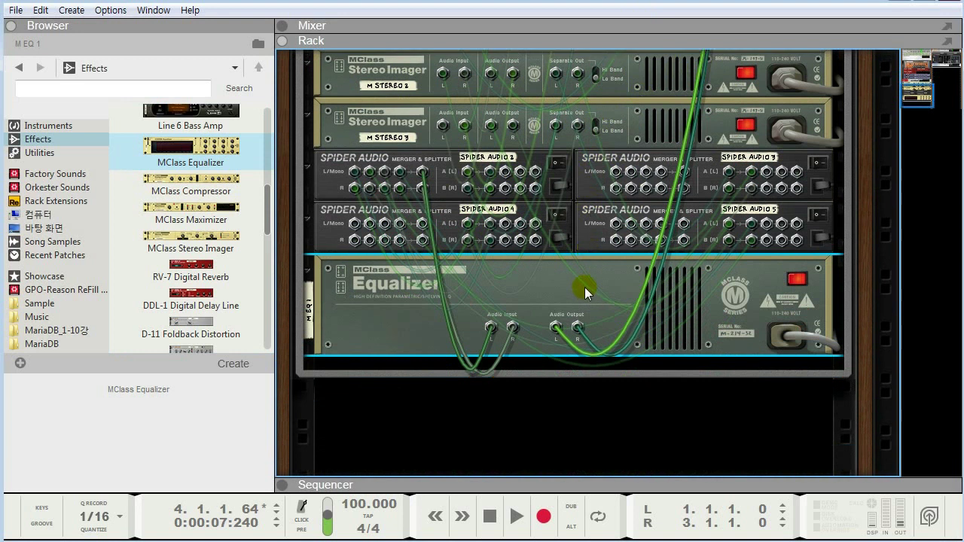
key("Tab")
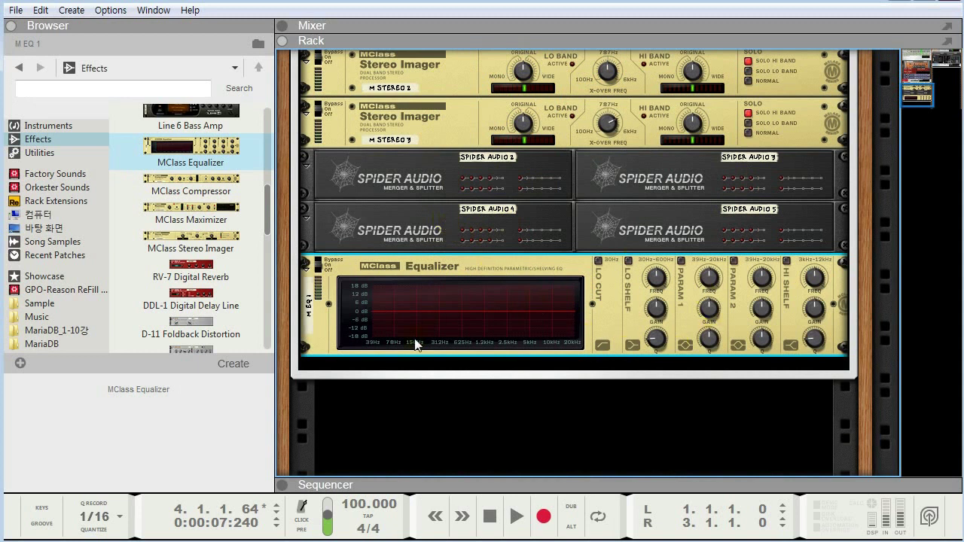
key("Tab")
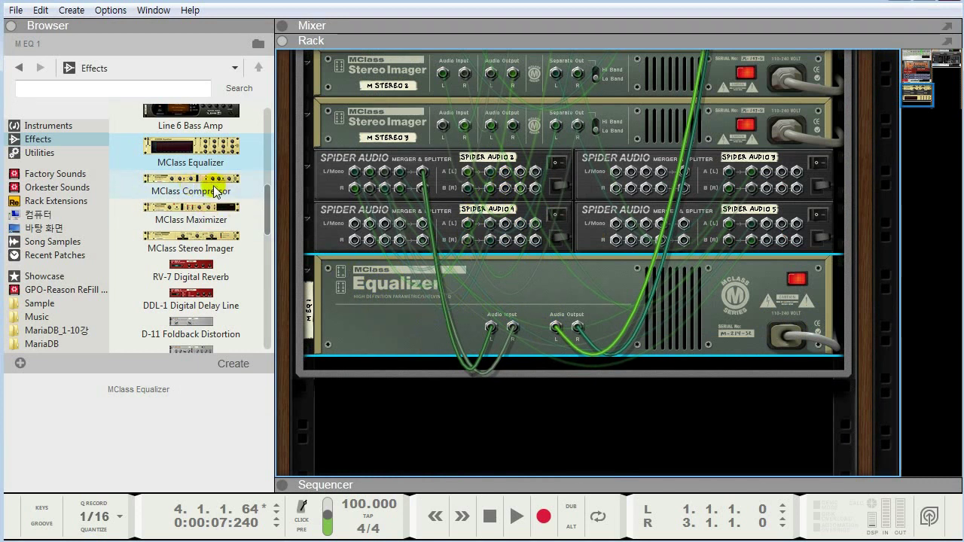
Add four MClass Compressors in a stack beneath the MClass Equalizer
left_click_drag(214, 191, 427, 369)
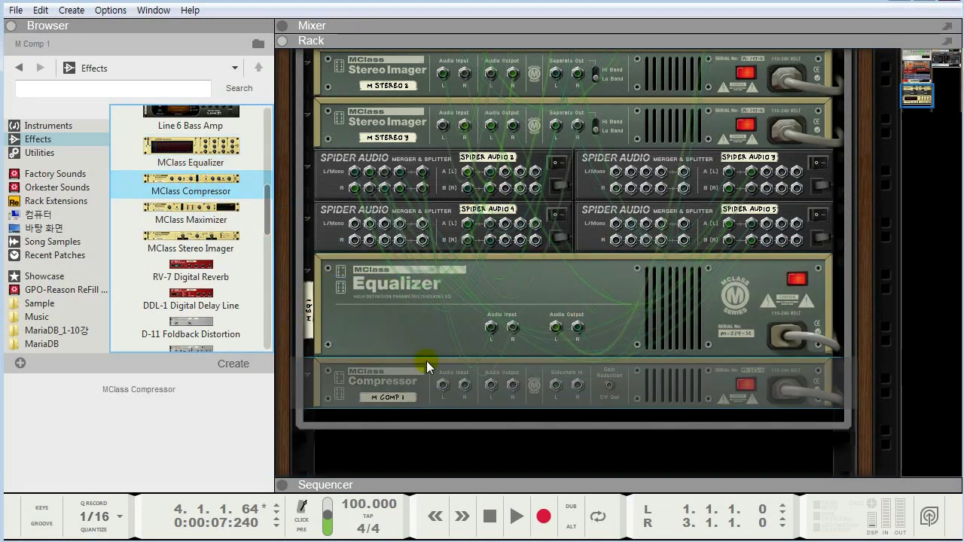
left_click_drag(215, 189, 445, 421)
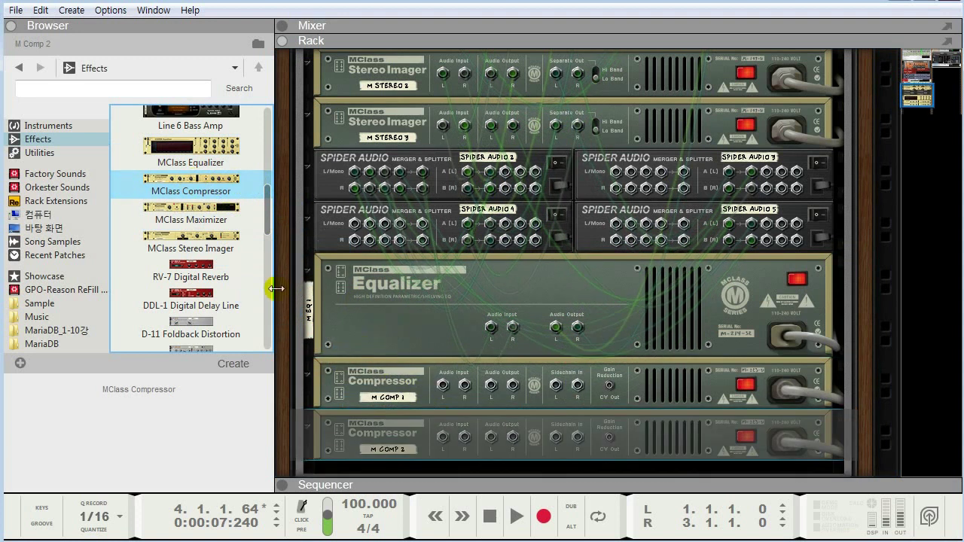
left_click_drag(192, 179, 452, 452)
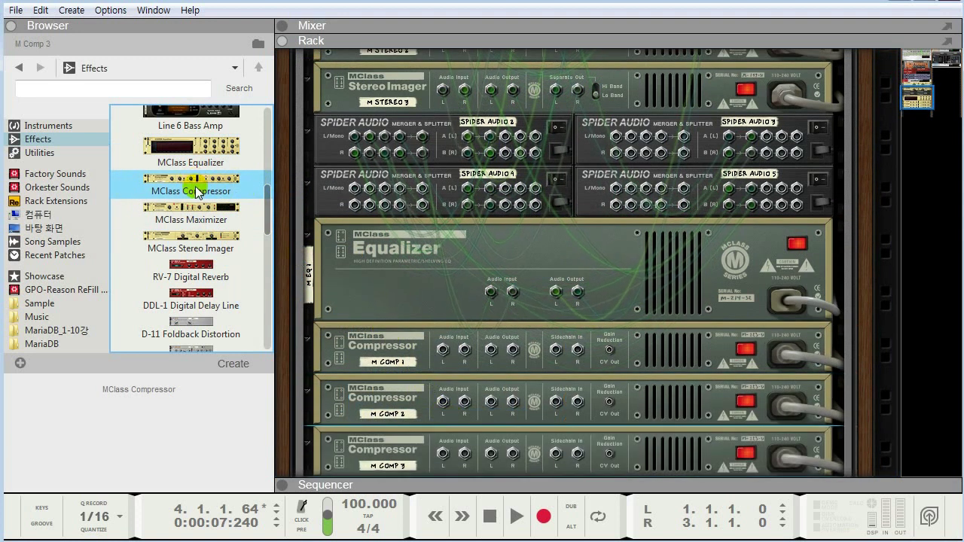
left_click_drag(196, 192, 574, 458)
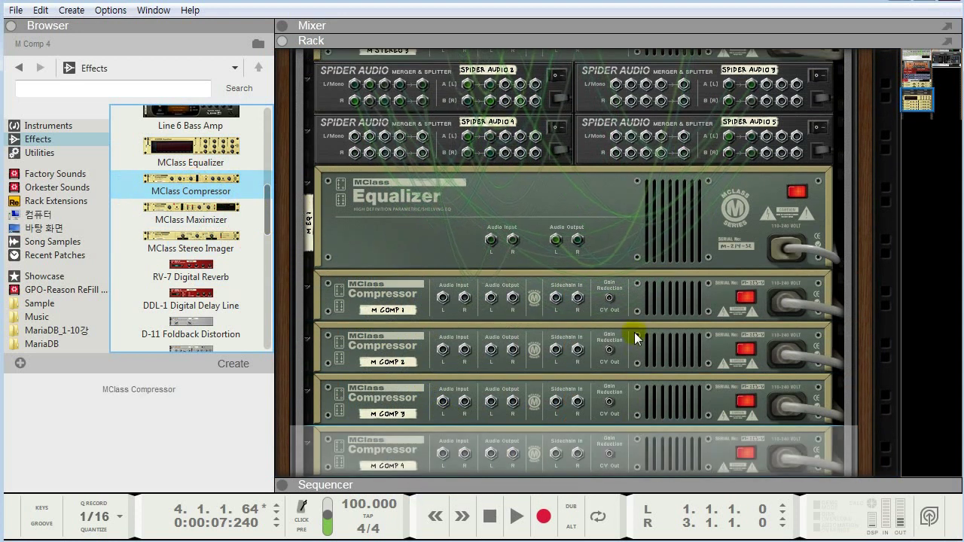
Cable the second split outputs of Spider Audio 2, 3, 4 and 5 to the audio inputs of M Comp 1, 2, 3 and 4 respectively
left_click(516, 183)
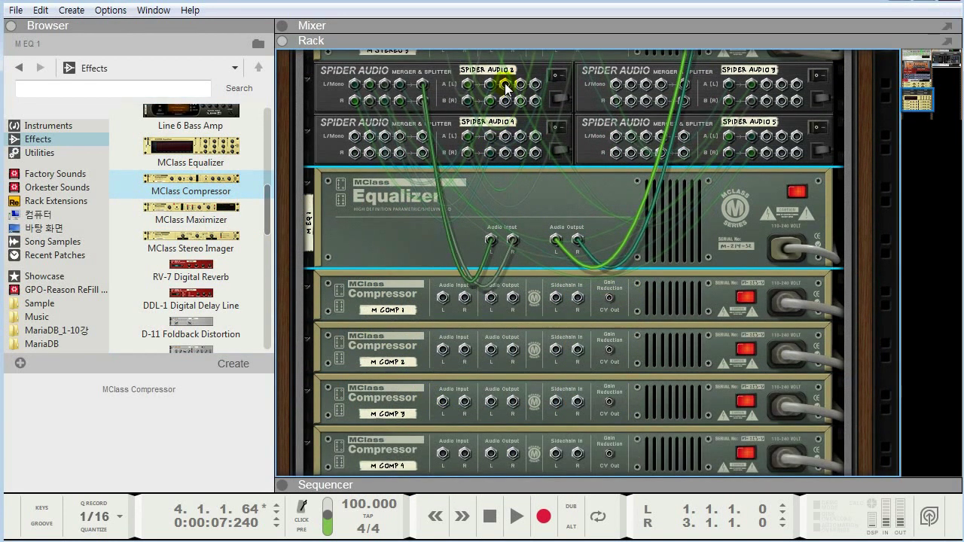
left_click_drag(506, 88, 443, 298)
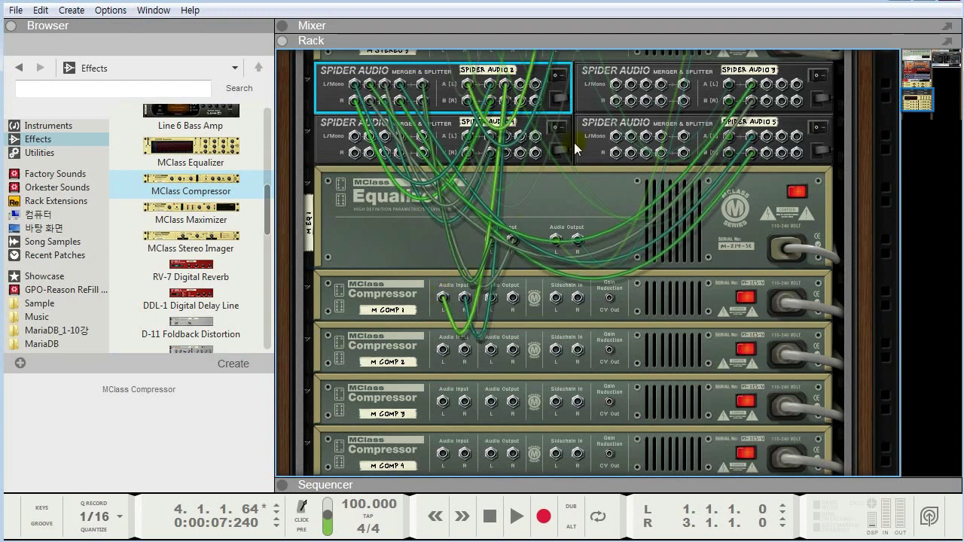
left_click_drag(765, 88, 443, 349)
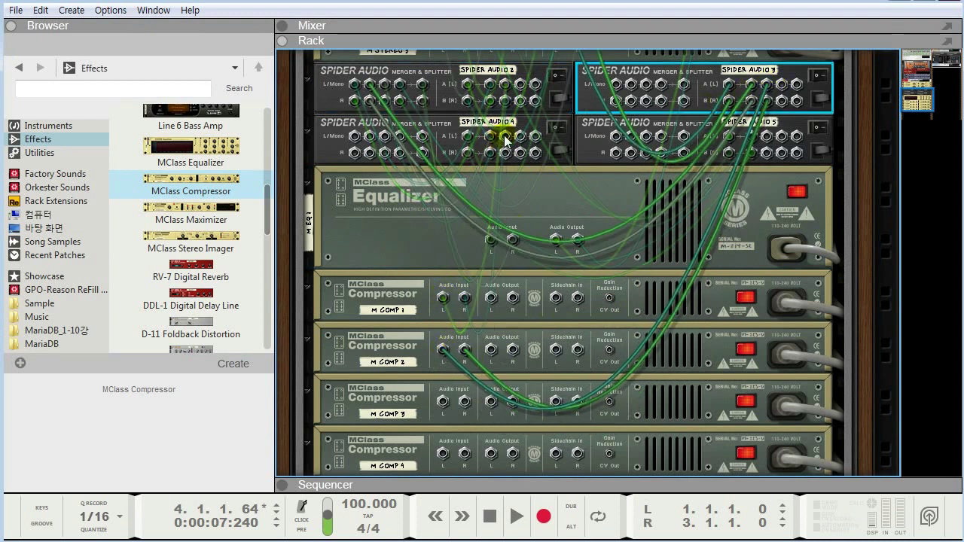
left_click_drag(498, 138, 447, 407)
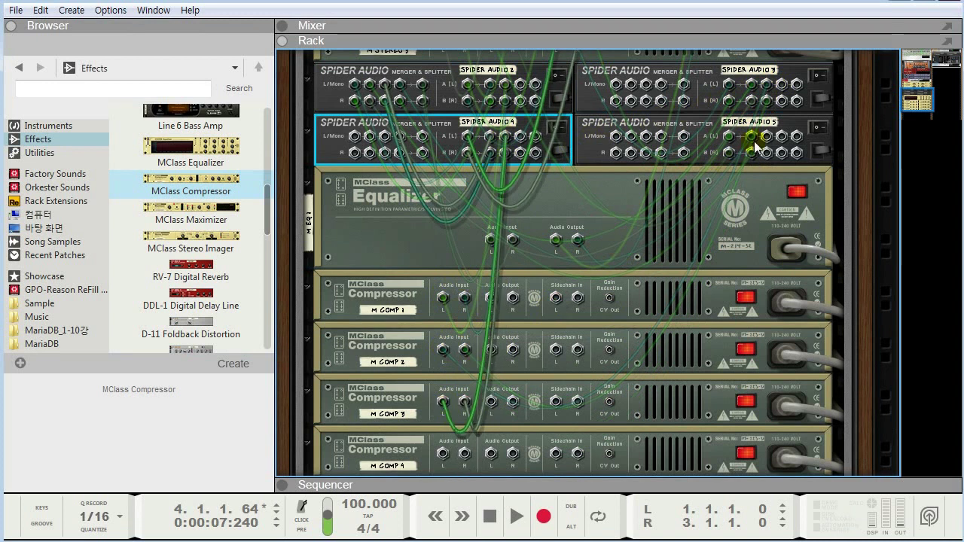
left_click_drag(766, 138, 441, 456)
Show the rack's front side, play the track and check the signal indicators on the Stereo Imagers and Spider Audio devices, stopping playback when done
key("Tab")
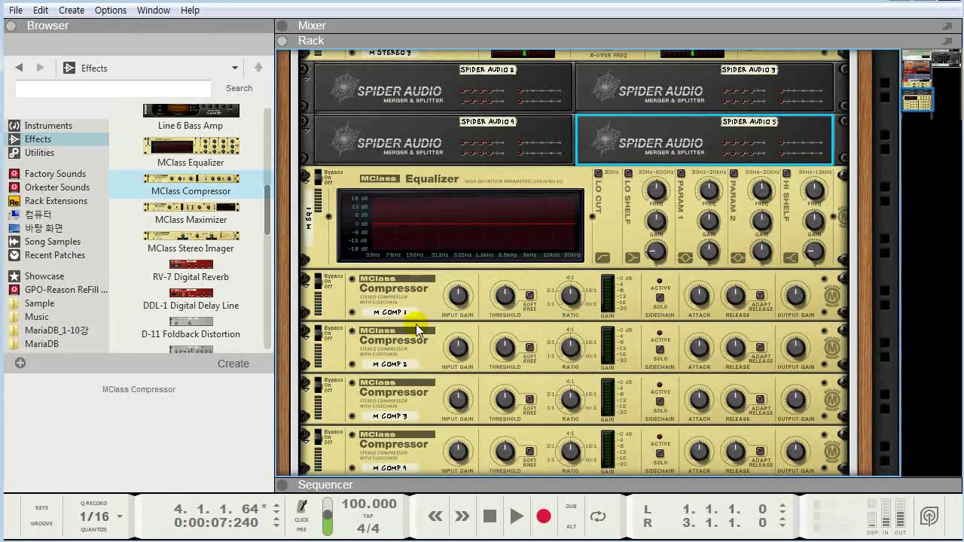
scroll(423, 300, "up", 6)
scroll(424, 303, "down", 2)
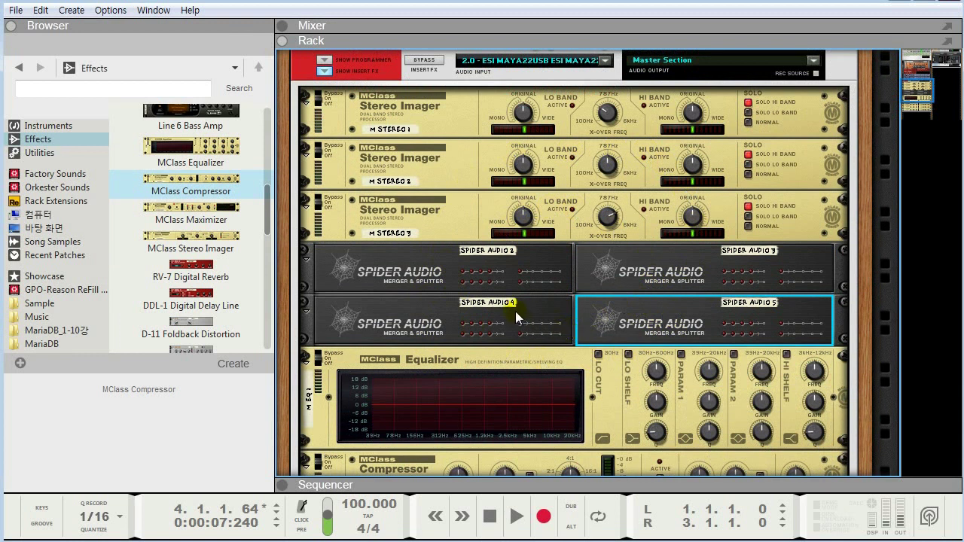
key("space")
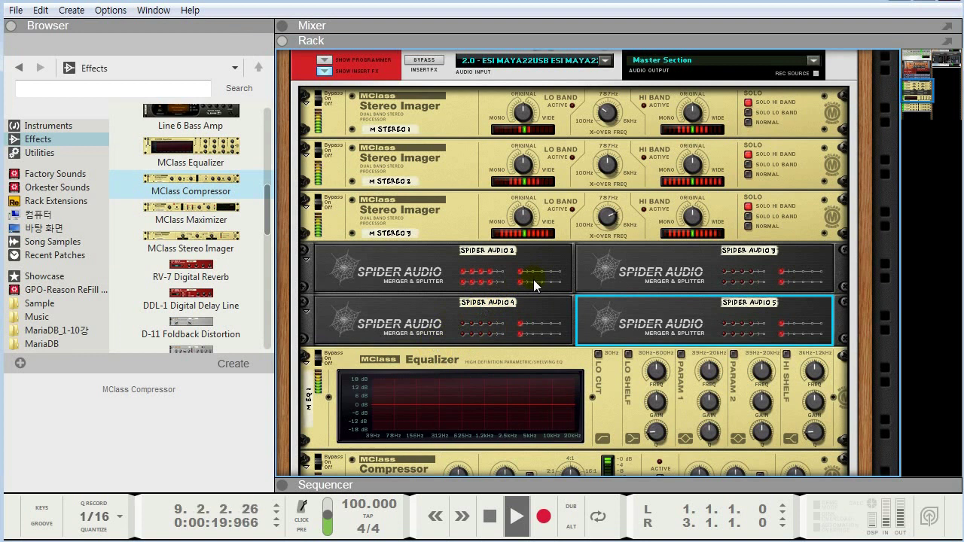
key("space")
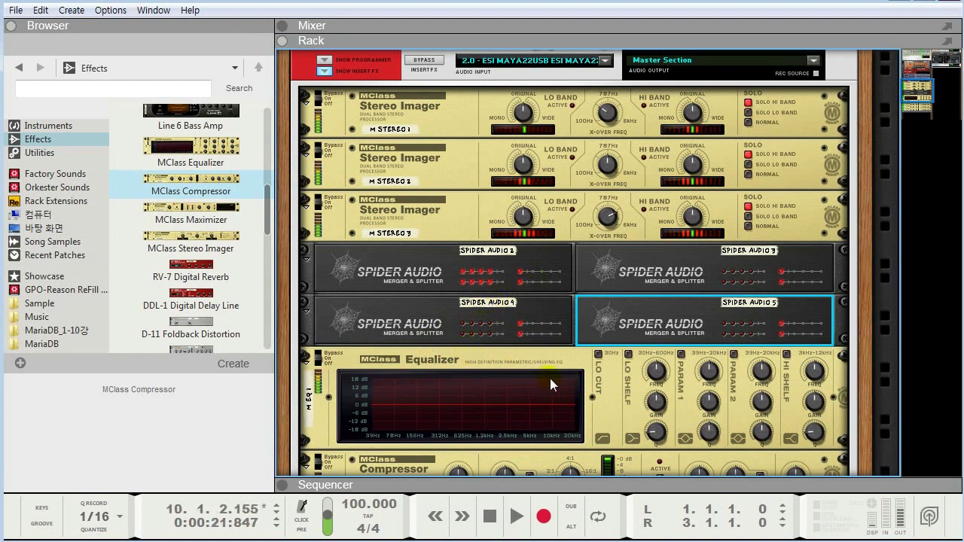
Play the track while examining the gain reduction meters of the four MClass Compressors, and stop playback when done
scroll(498, 326, "down", 6)
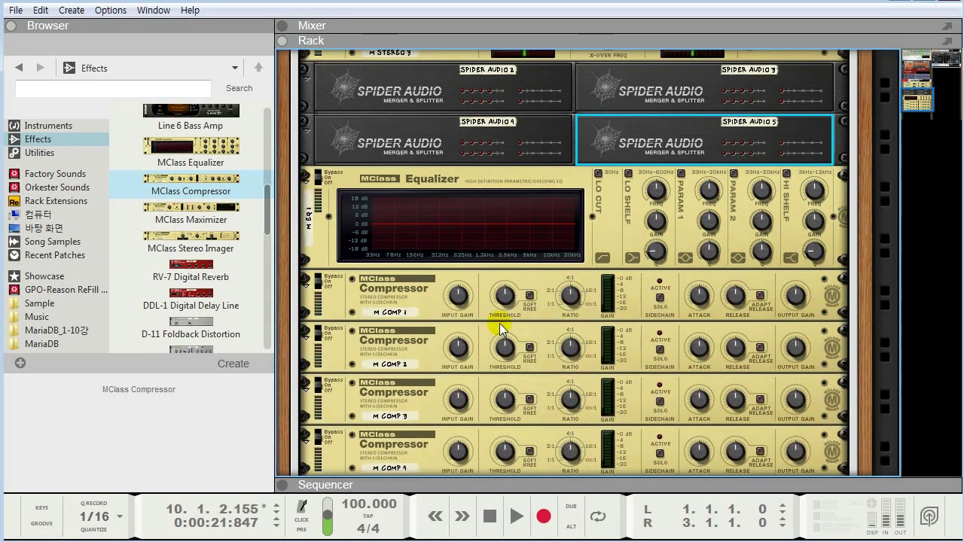
scroll(499, 323, "up", 3)
scroll(499, 323, "down", 3)
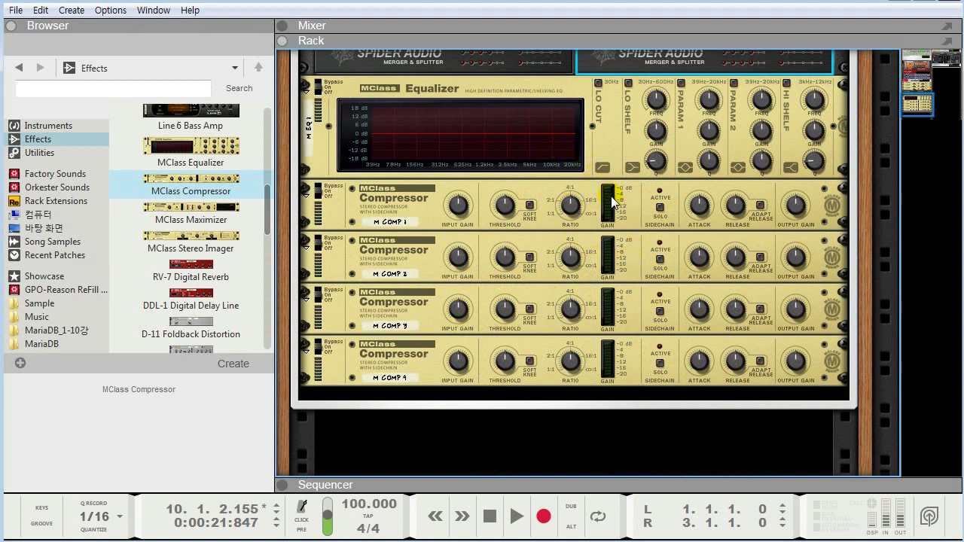
key("space")
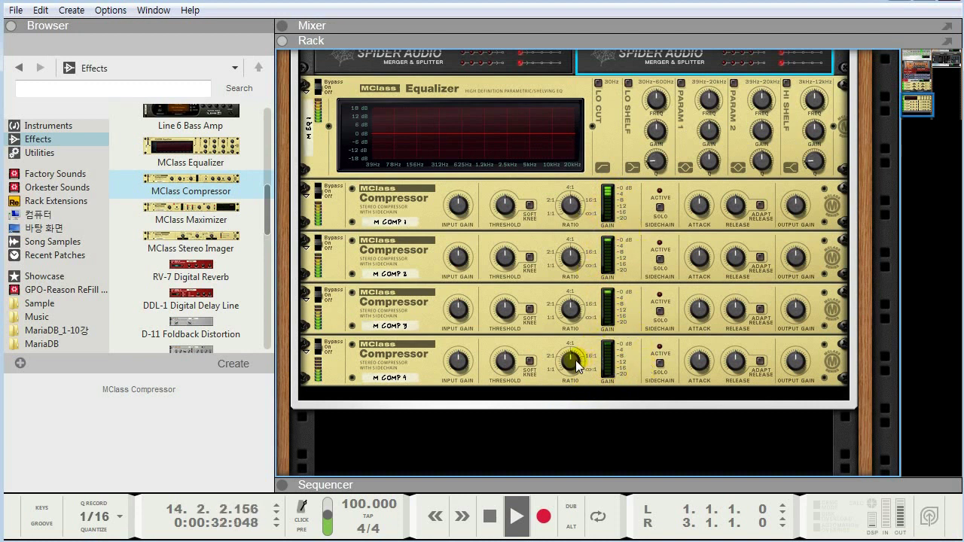
key("space")
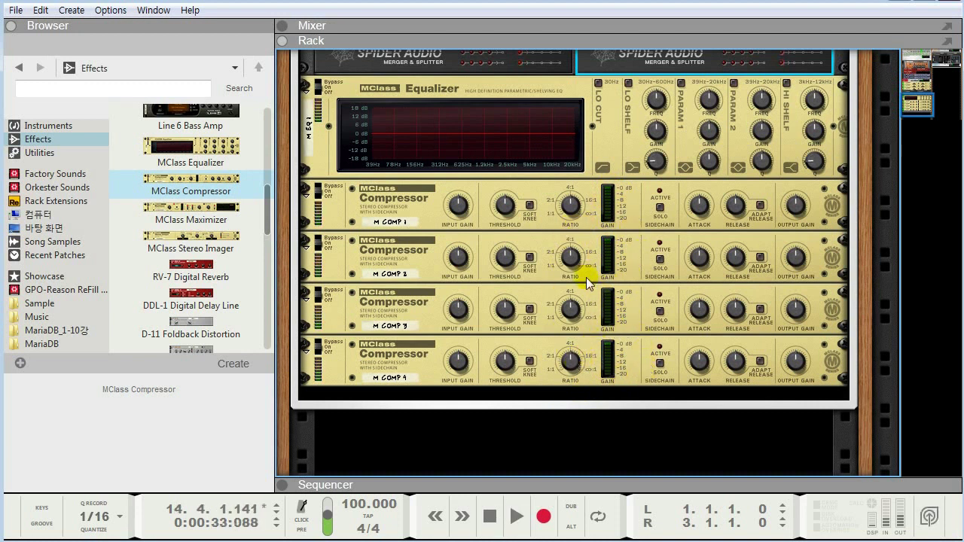
On the rack's rear side, patch M Comp 1's Gain Reduction CV Out to CV Input 1 of the Wedding_MR audio track
key("Tab")
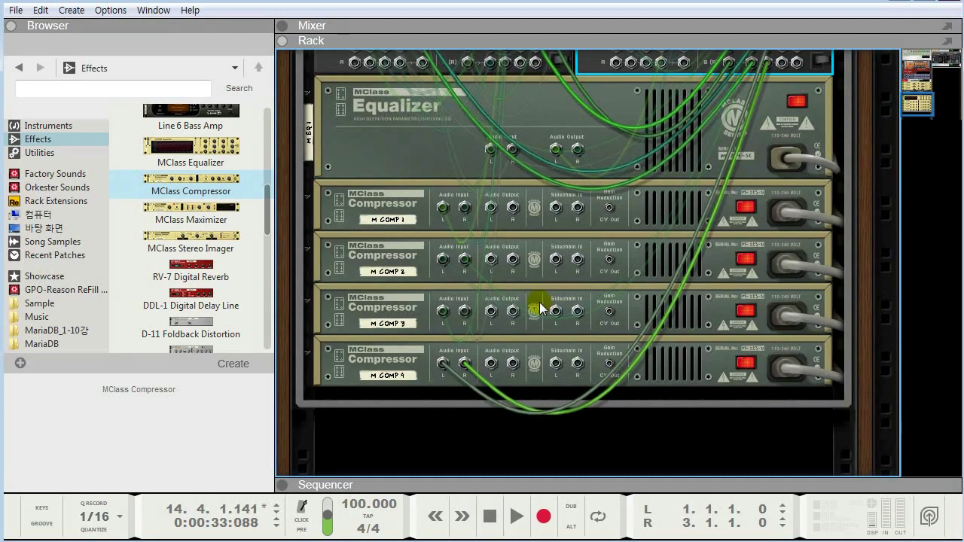
left_click(610, 210)
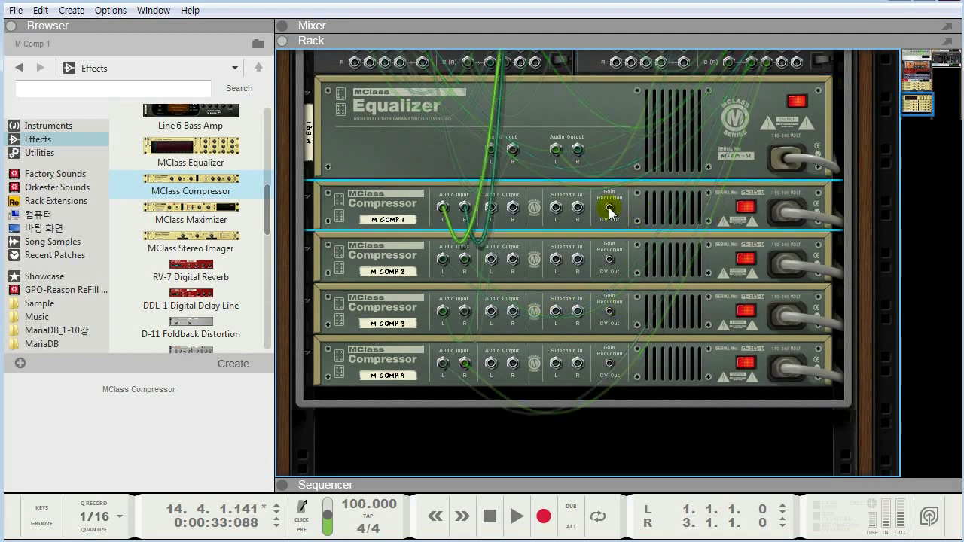
left_click_drag(611, 210, 609, 402)
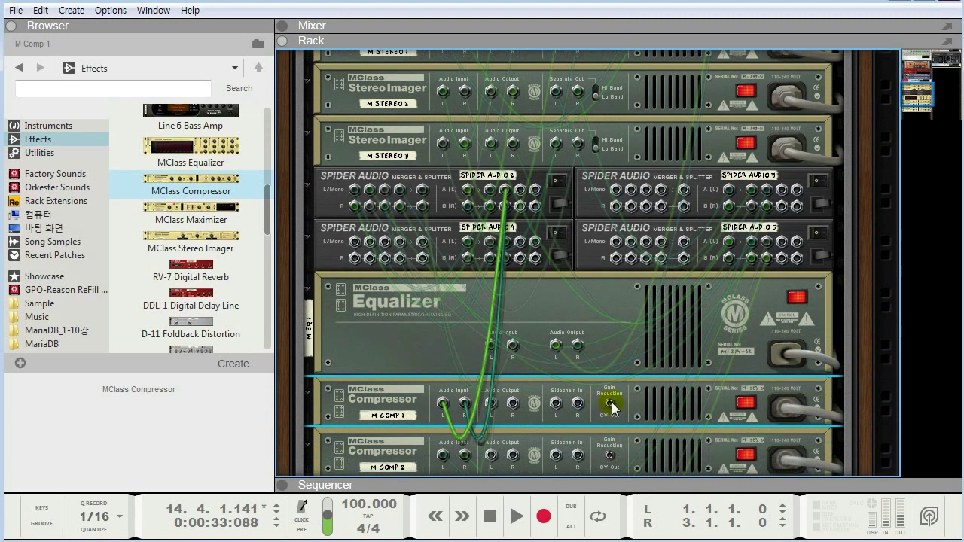
left_click(610, 406)
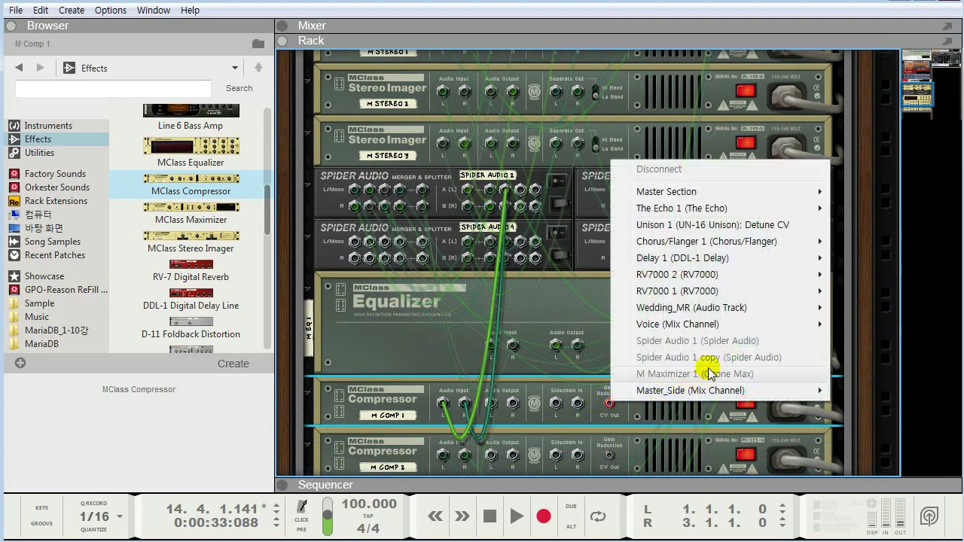
mouse_move(710, 307)
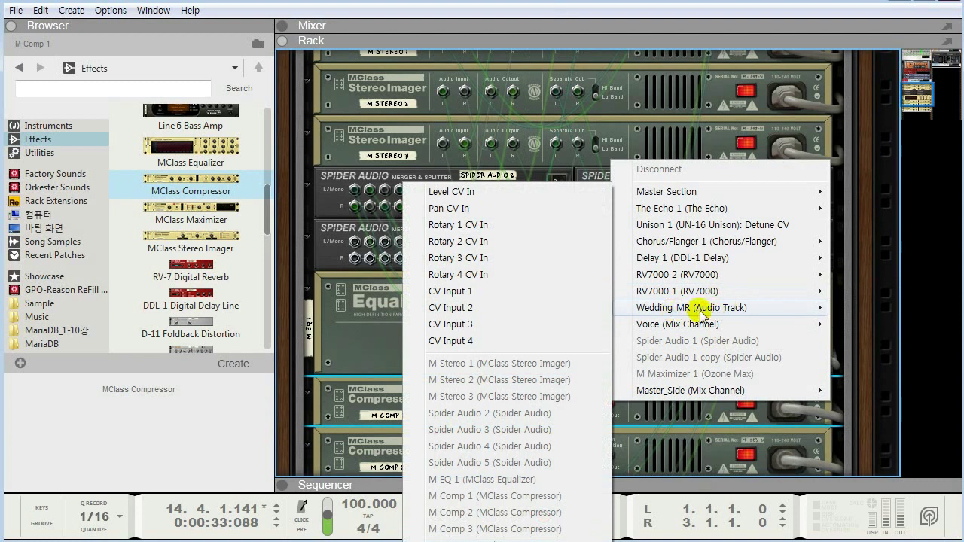
left_click(489, 298)
Patch M Comp 2's Gain Reduction CV Out to CV Input 2 of the Wedding_MR audio track
left_click(610, 451)
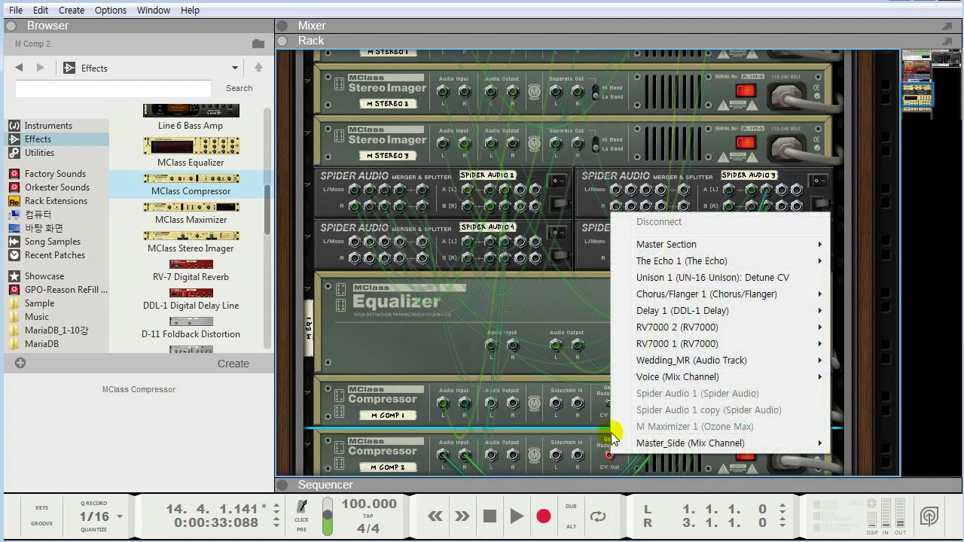
mouse_move(671, 361)
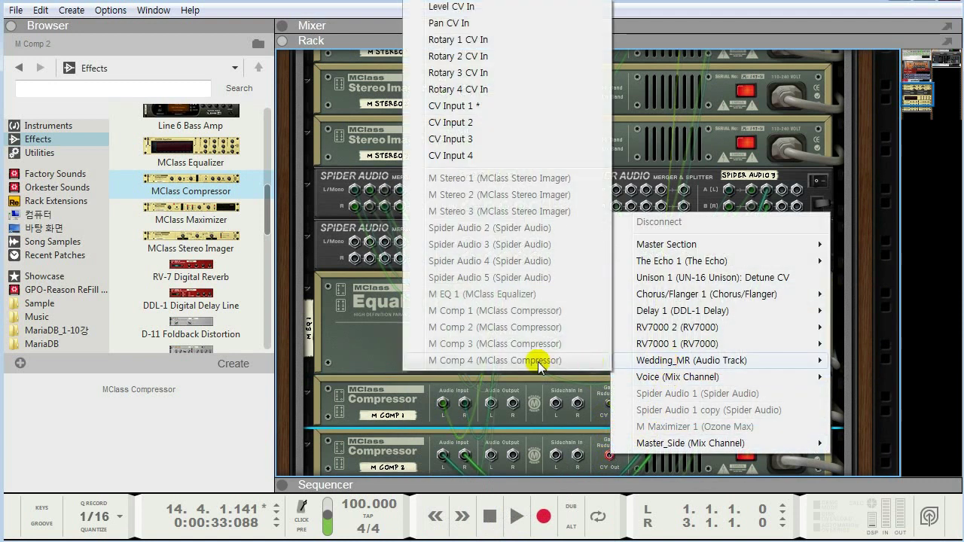
left_click(461, 141)
Patch M Comp 3's Gain Reduction CV Out to CV Input 3 of the Wedding_MR audio track
scroll(610, 392, "down", 3)
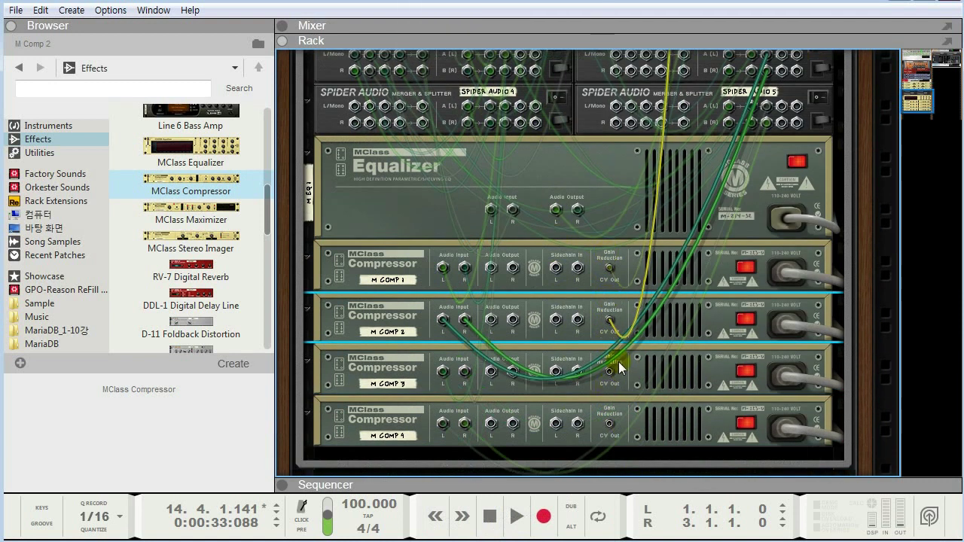
left_click(608, 375)
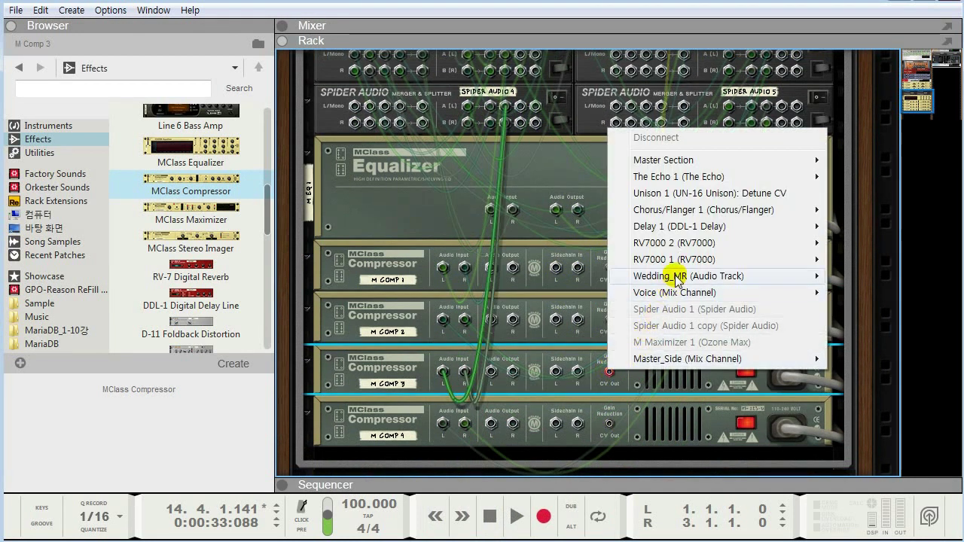
mouse_move(667, 280)
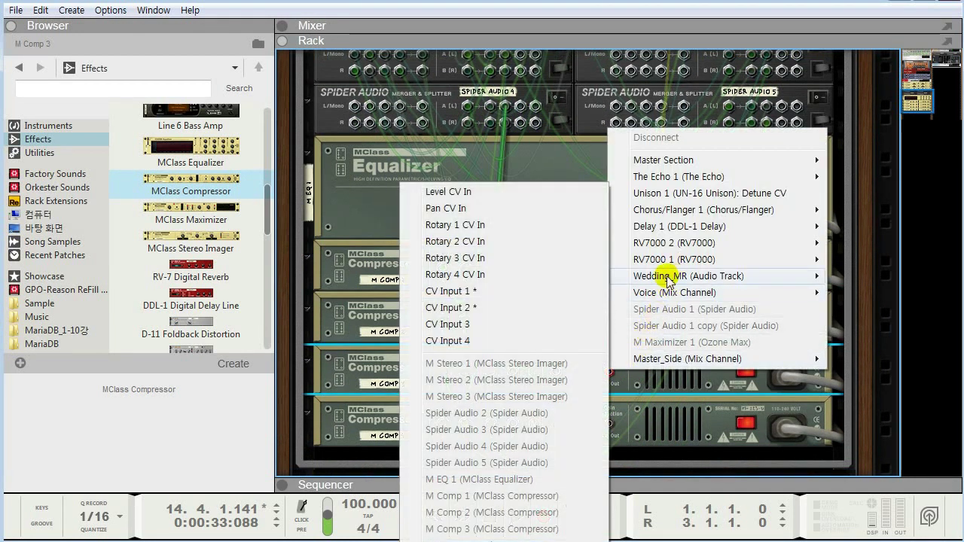
left_click(468, 324)
Patch M Comp 4's Gain Reduction CV Out to CV Input 4 of the Wedding_MR audio track
left_click(609, 424)
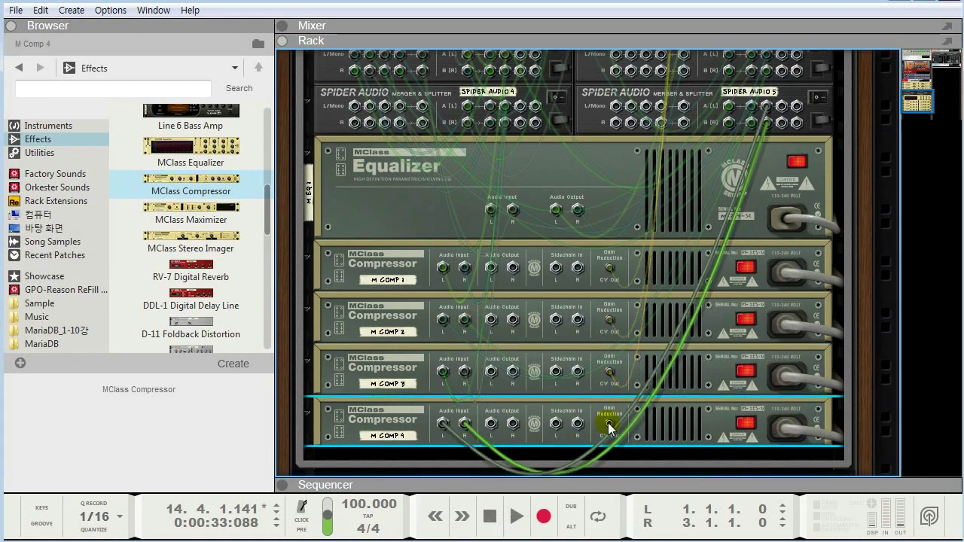
mouse_move(674, 328)
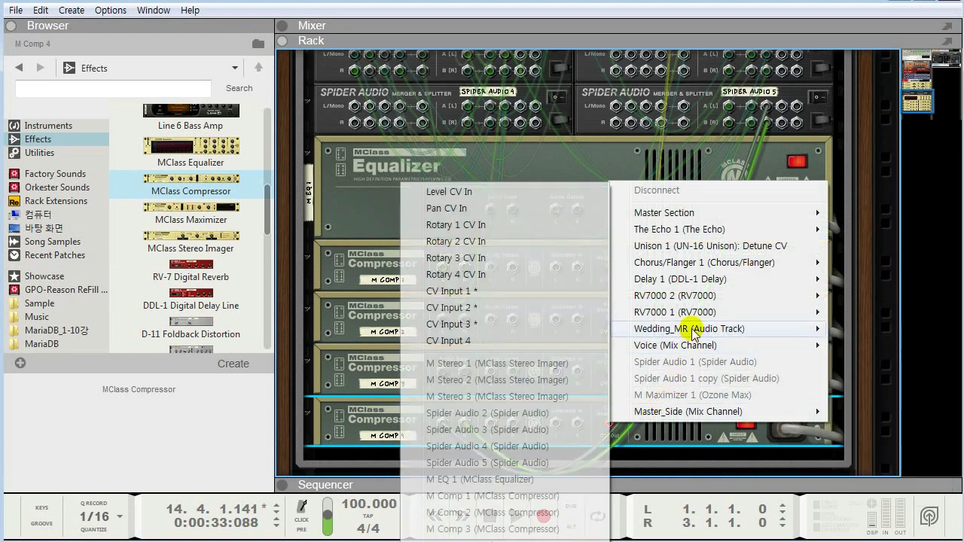
left_click(527, 340)
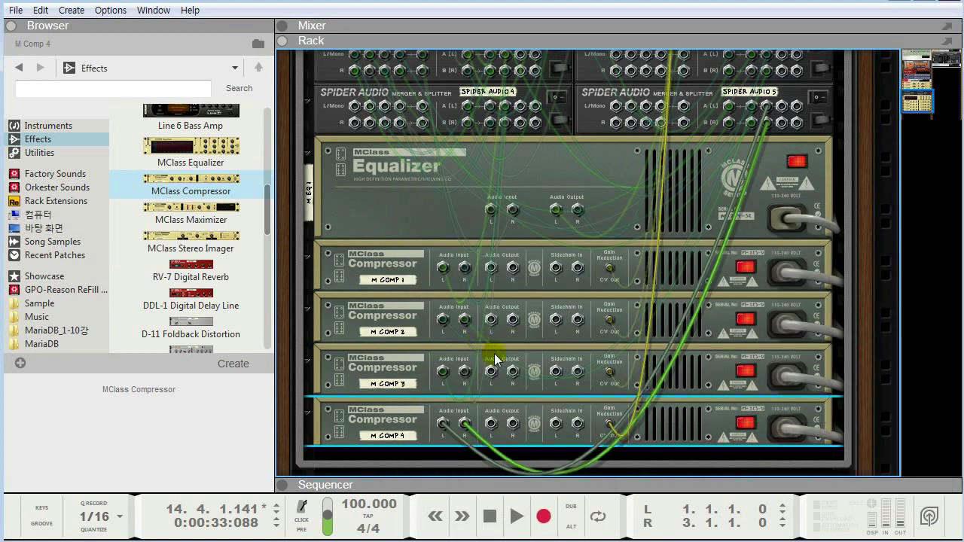
Show the programmer on the Wedding_MR track's rear side and adjust the bipolar/unipolar switches of CV 2 and CV 1
scroll(574, 346, "up", 3)
scroll(574, 346, "up", 3)
scroll(570, 343, "down", 2)
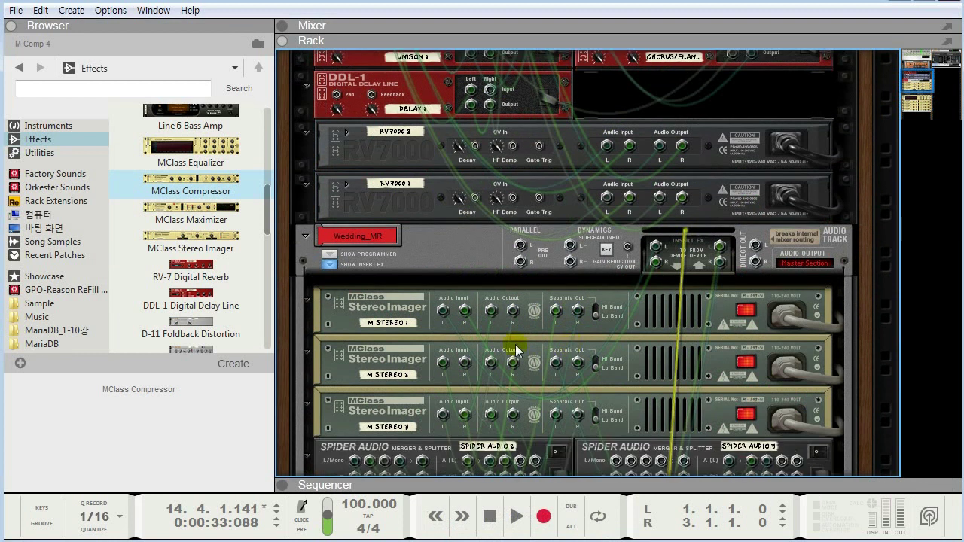
left_click(329, 254)
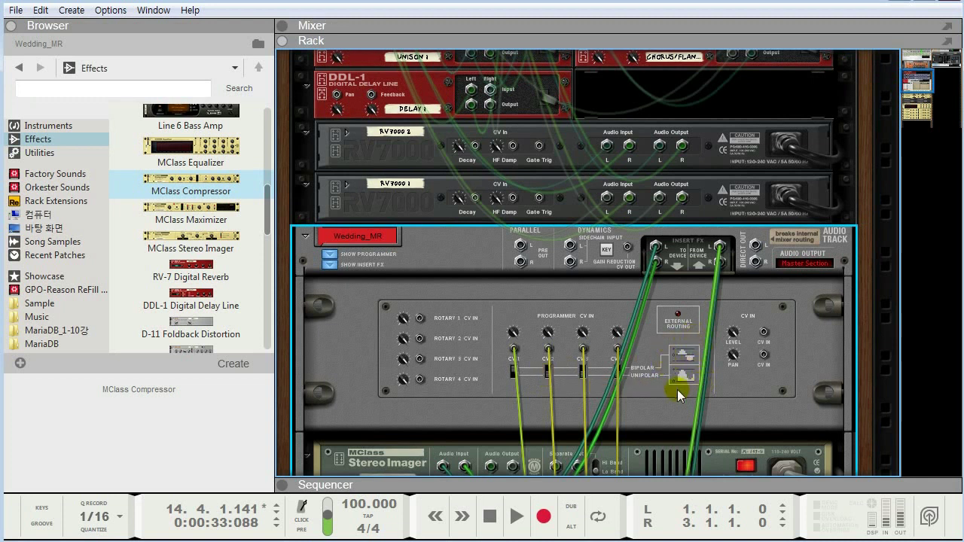
left_click(547, 371)
left_click(513, 375)
Flip the rack to its front side and select M EQ 1 as the device in Wedding_MR's Modulation Routing
key("Tab")
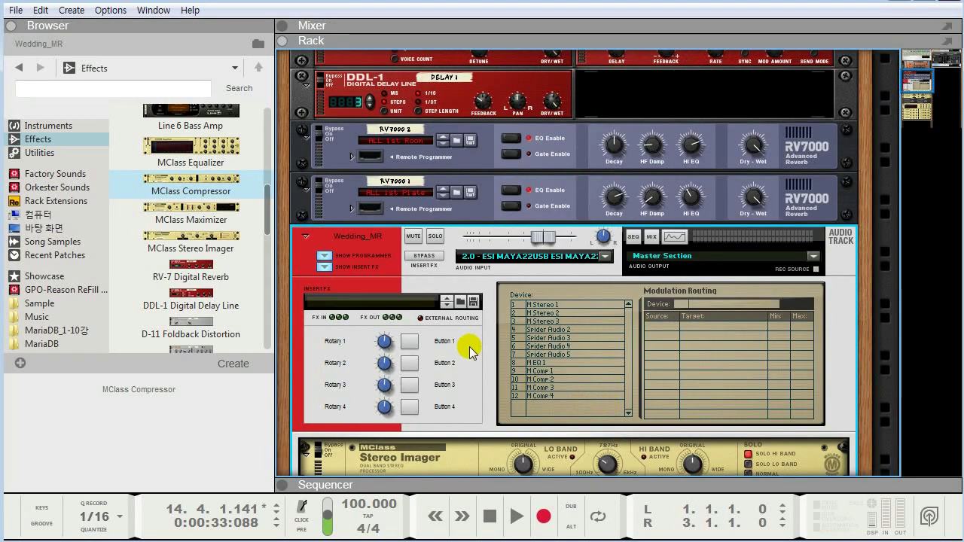
scroll(572, 377, "down", 3)
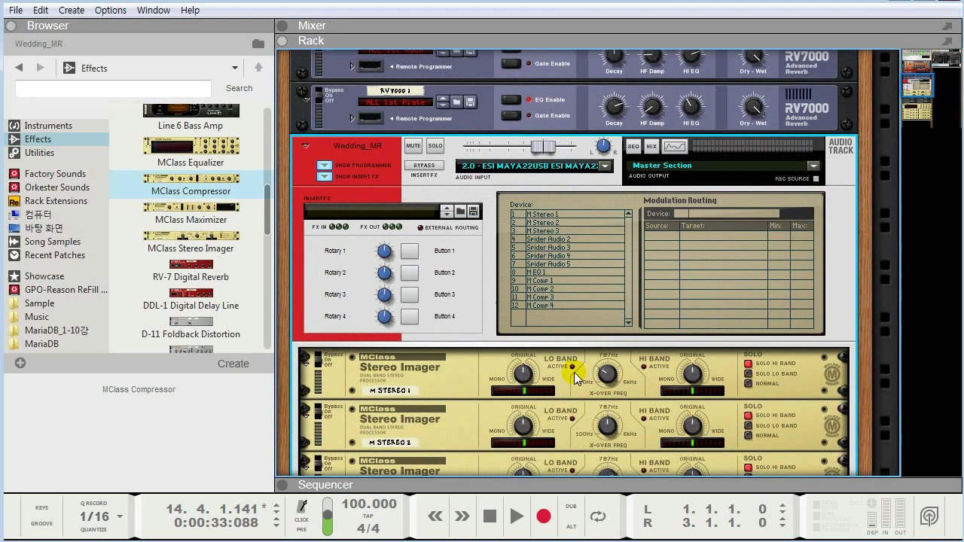
scroll(574, 372, "down", 2)
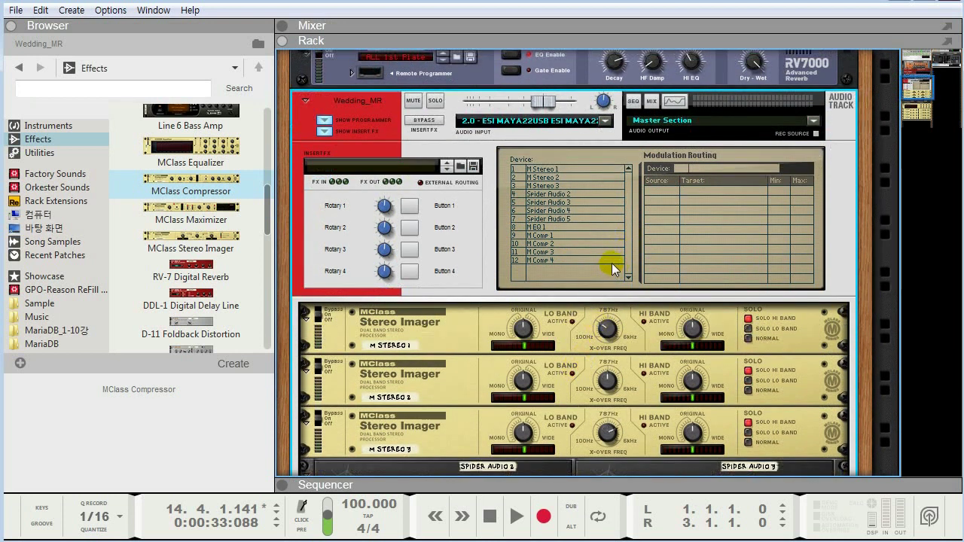
left_click(540, 224)
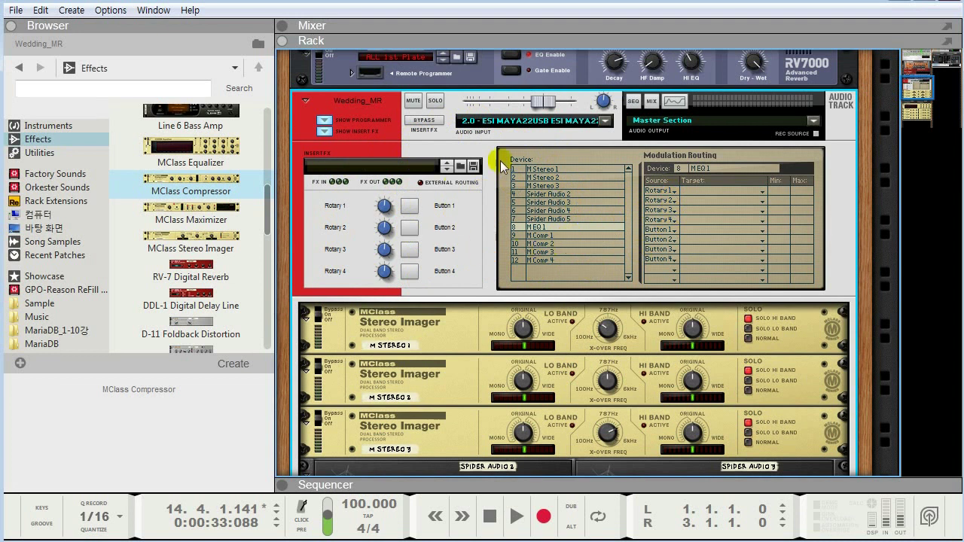
Set the first four modulation sources for M EQ 1 to CV Input 1, CV Input 2, CV Input 3 and CV Input 4
left_click(673, 189)
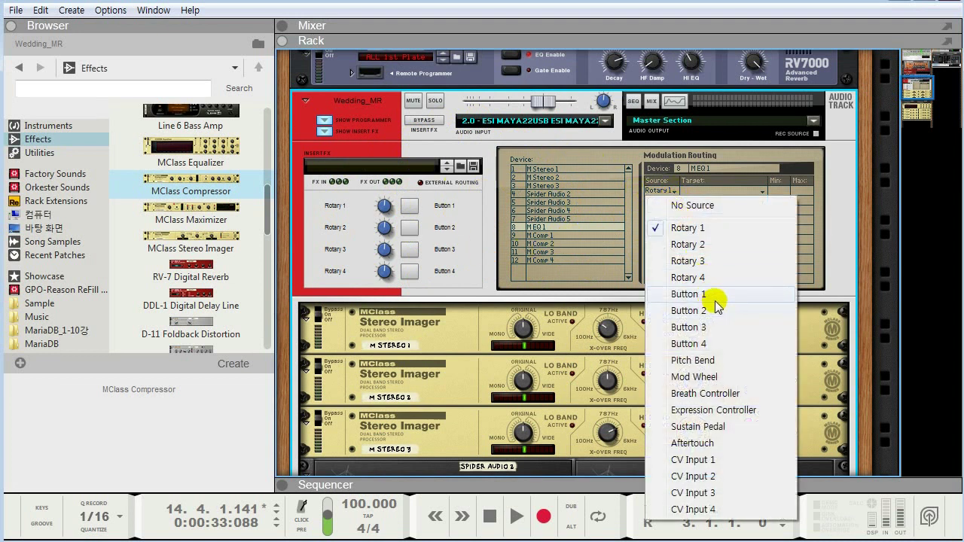
left_click(722, 460)
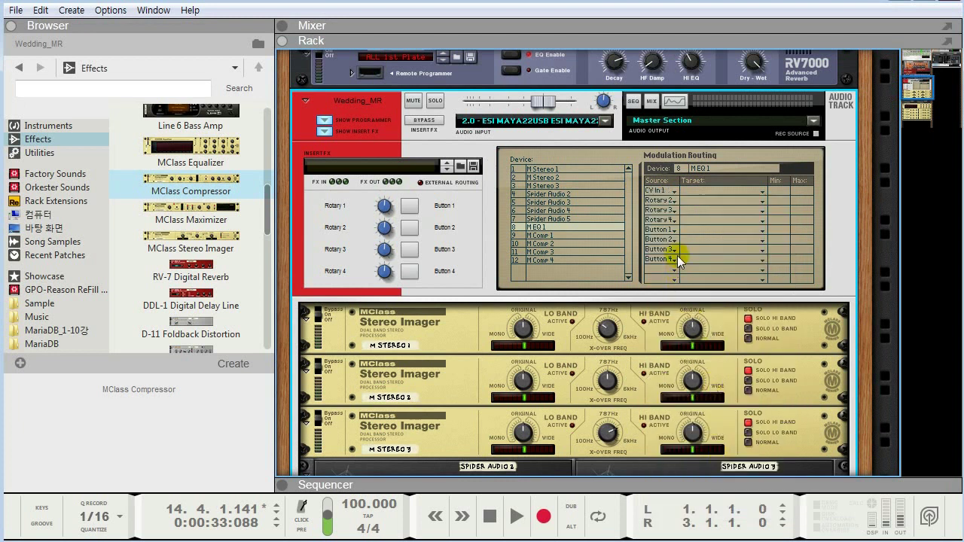
left_click(663, 200)
left_click(693, 486)
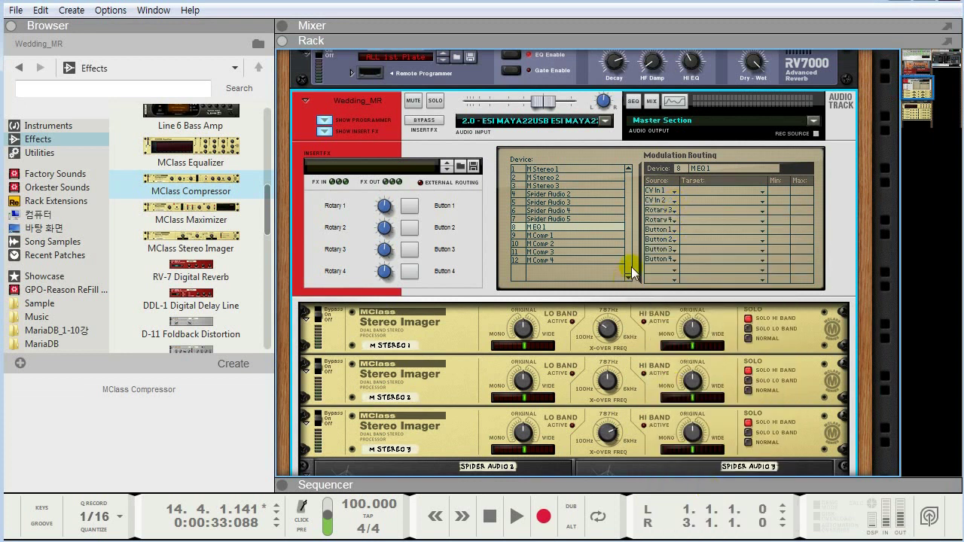
left_click(675, 212)
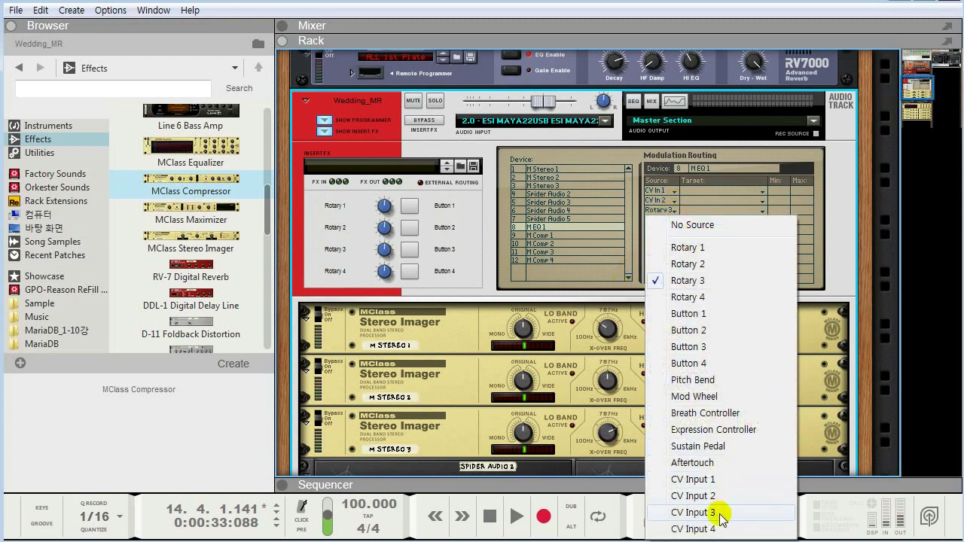
left_click(723, 512)
left_click(663, 220)
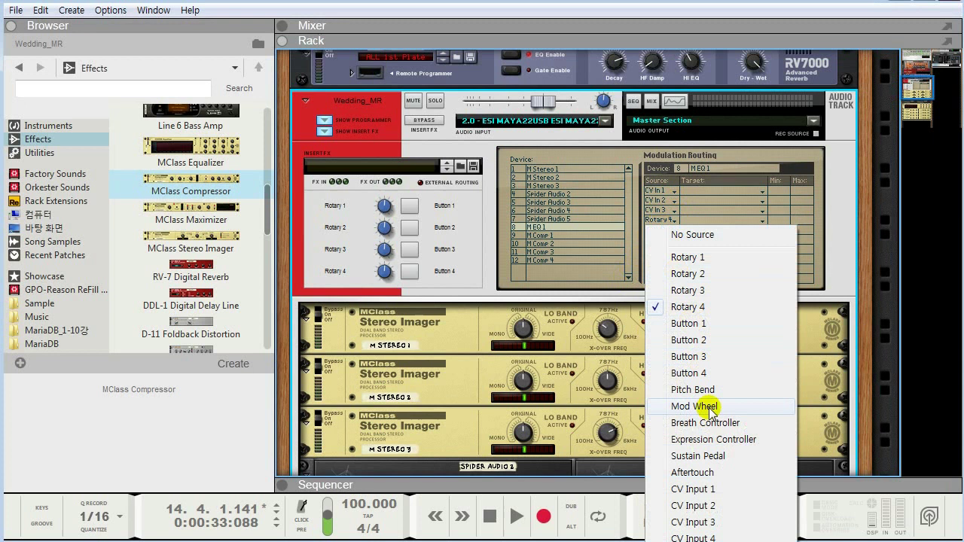
left_click(712, 535)
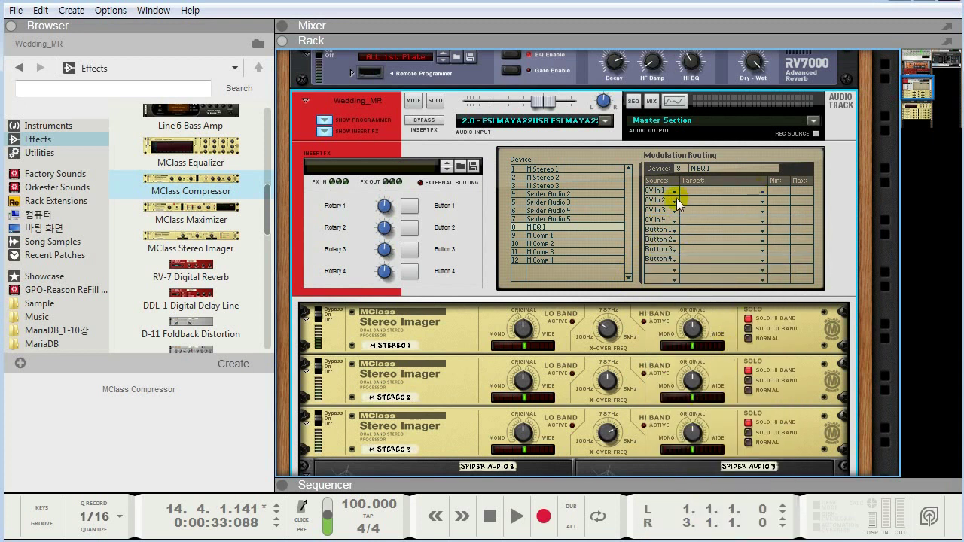
Route CV In 1 to Low Shelf Gain and CV In 2 to Parametric 1 Gain of M EQ 1
left_click(761, 190)
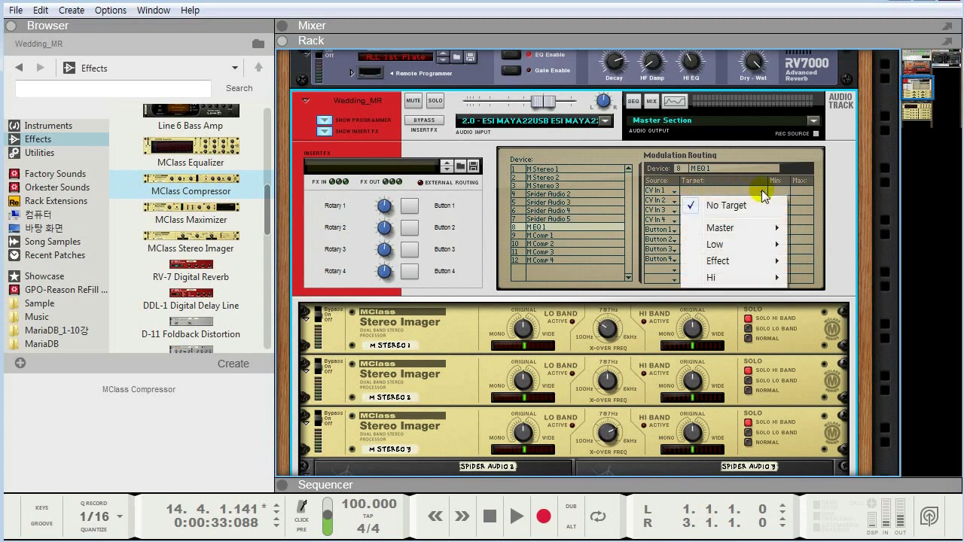
mouse_move(768, 244)
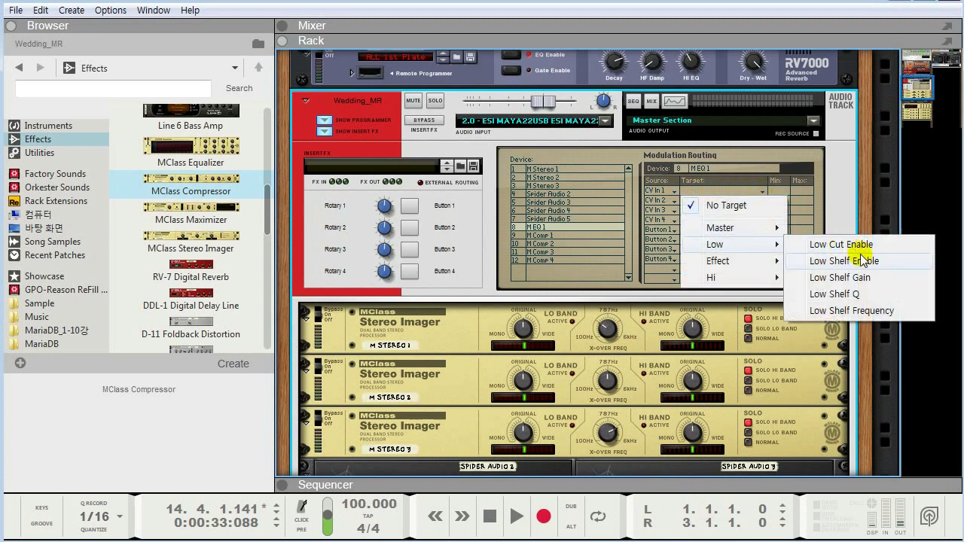
left_click(863, 277)
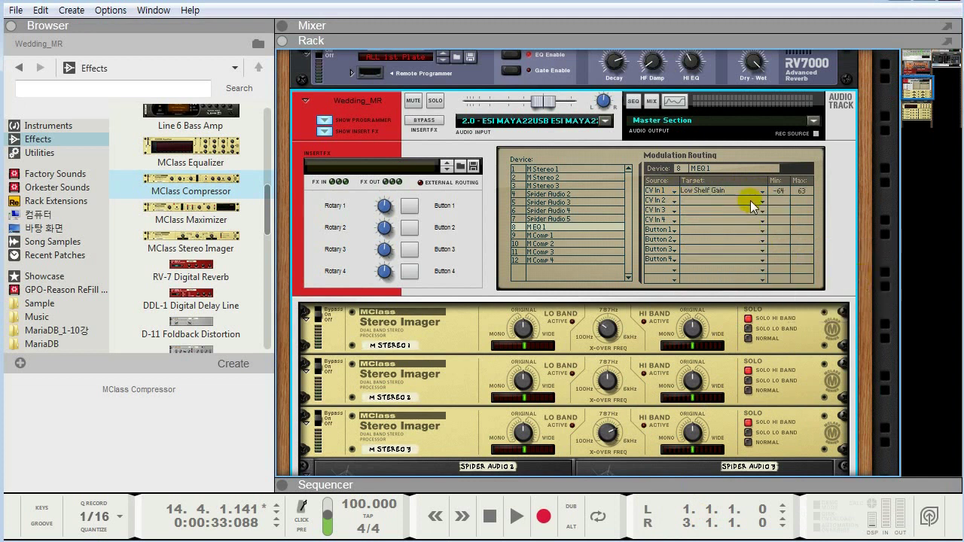
left_click(761, 200)
mouse_move(765, 276)
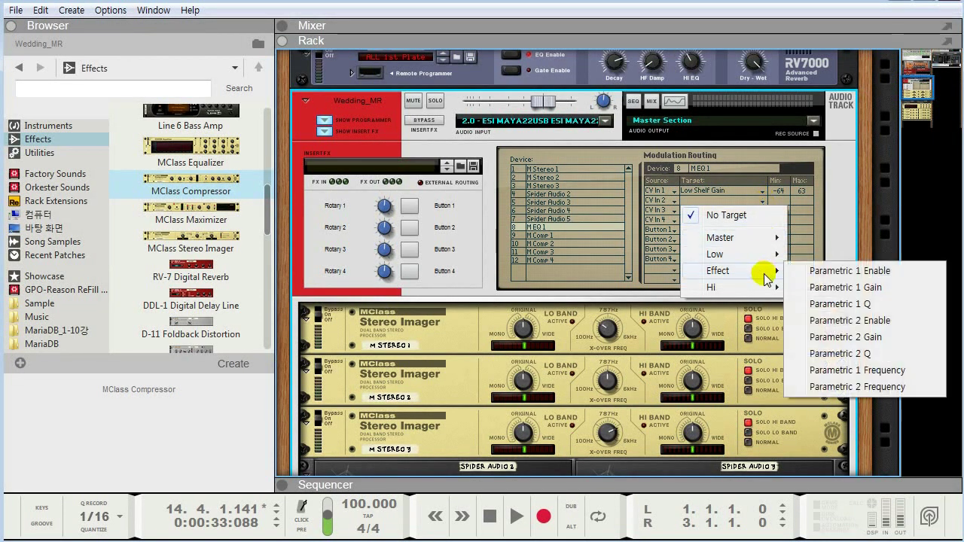
left_click(851, 287)
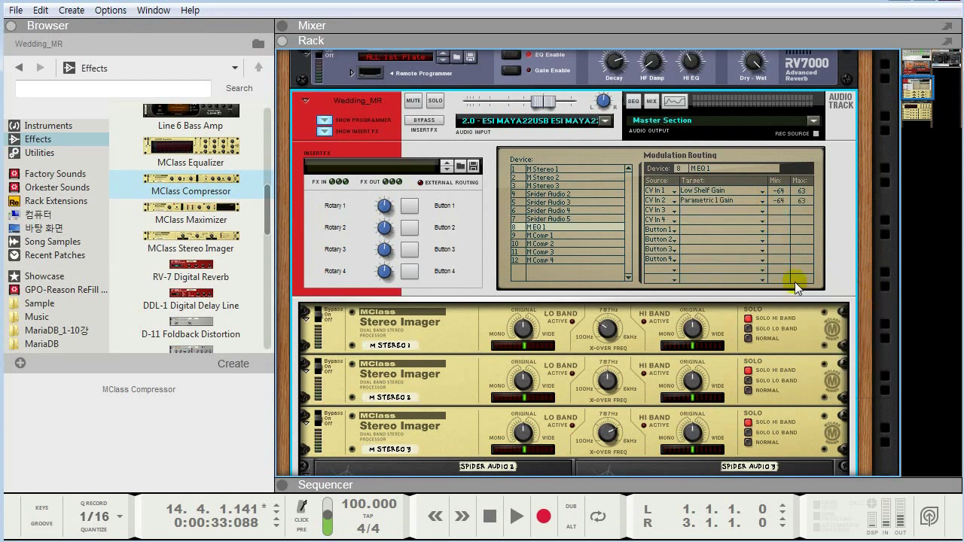
Route CV In 3 to Parametric 2 Gain and CV In 4 to Hi Shelf Gain of M EQ 1
left_click(762, 209)
mouse_move(778, 282)
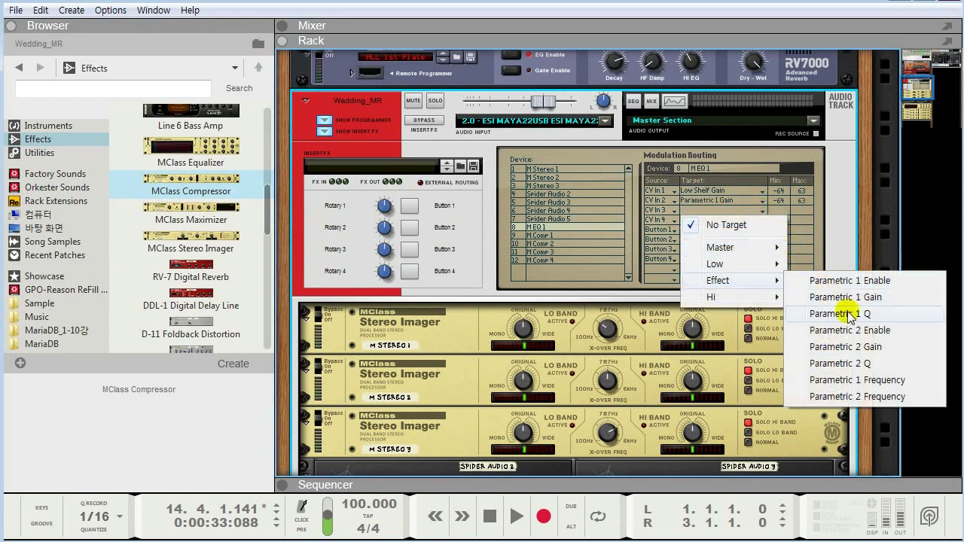
left_click(860, 341)
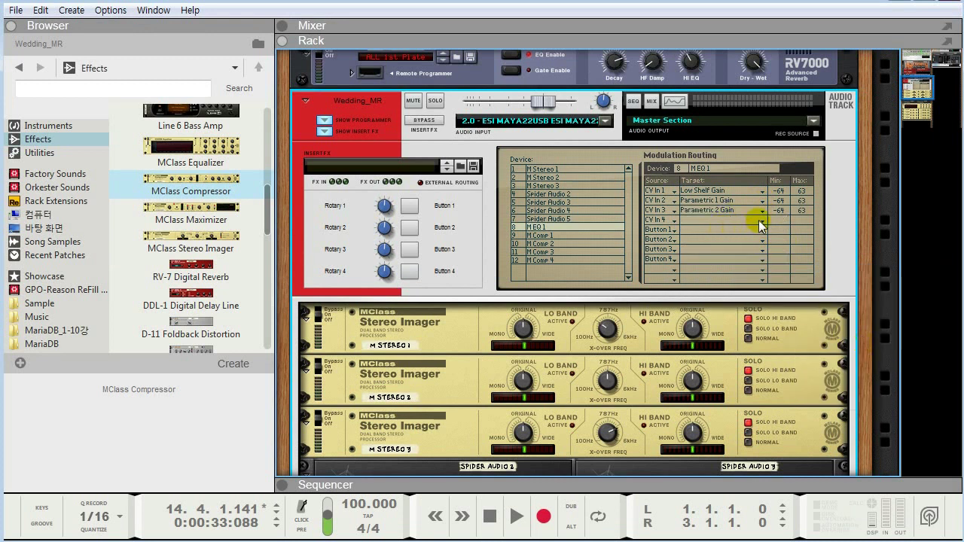
left_click(760, 219)
mouse_move(758, 307)
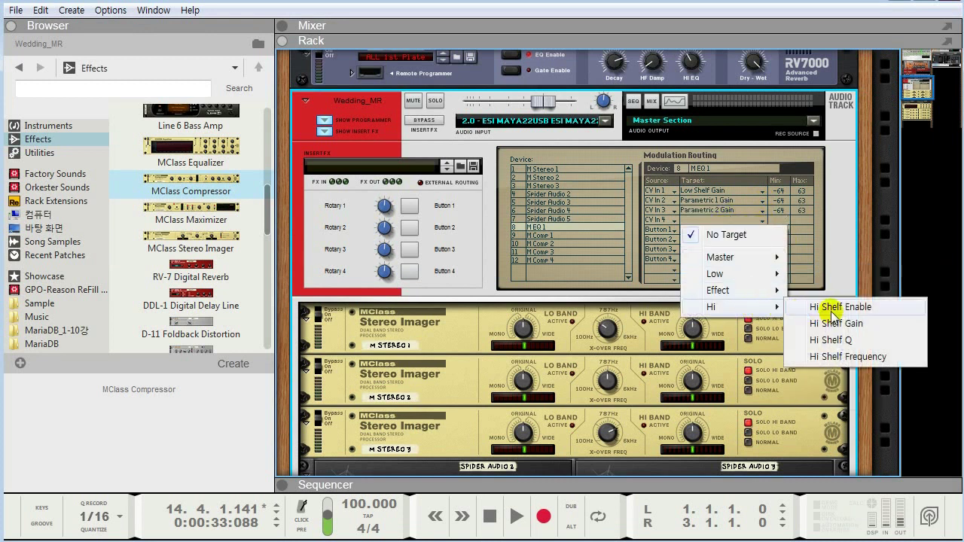
left_click(834, 323)
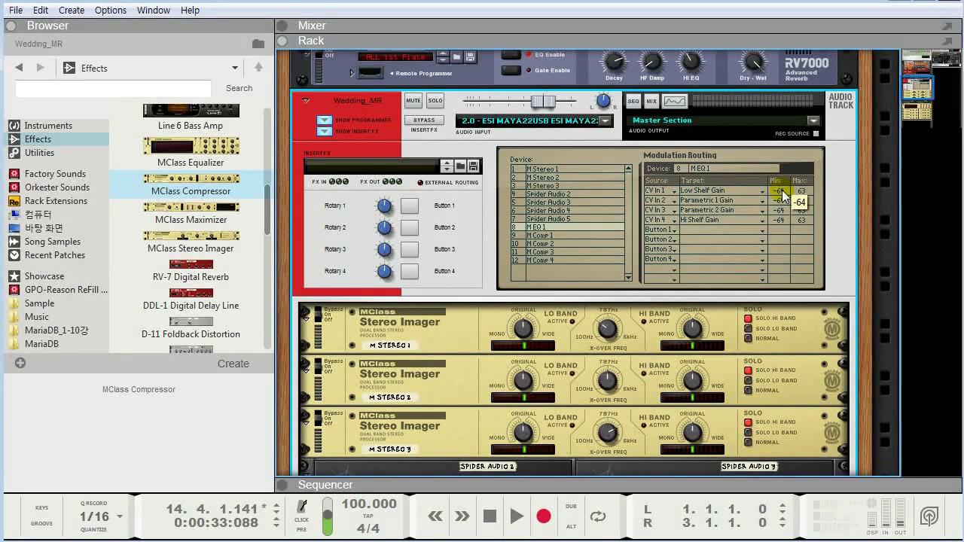
Set the Min value of all four CV In routings for M EQ 1 to 0
left_click_drag(789, 223, 799, 136)
left_click_drag(779, 197, 800, 0)
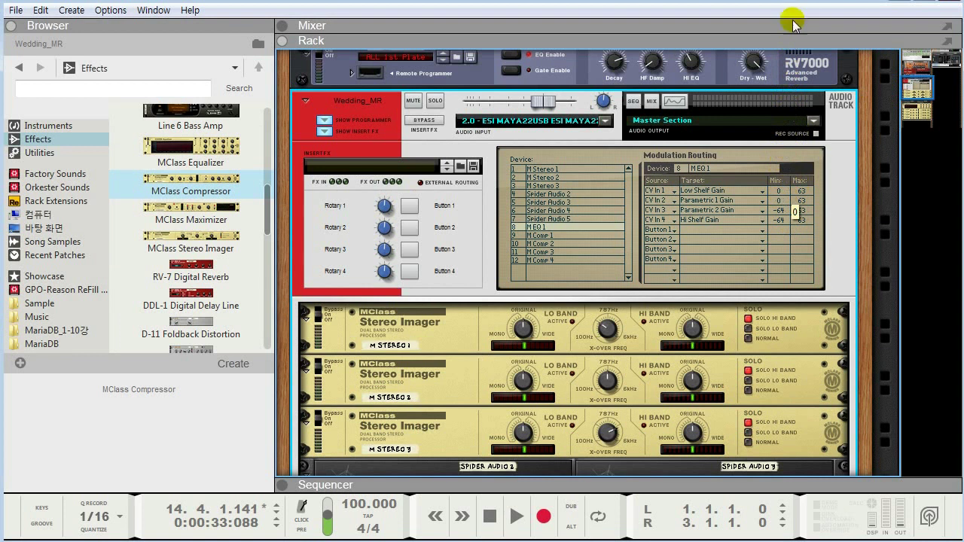
left_click_drag(778, 210, 788, 122)
left_click_drag(783, 217, 792, 145)
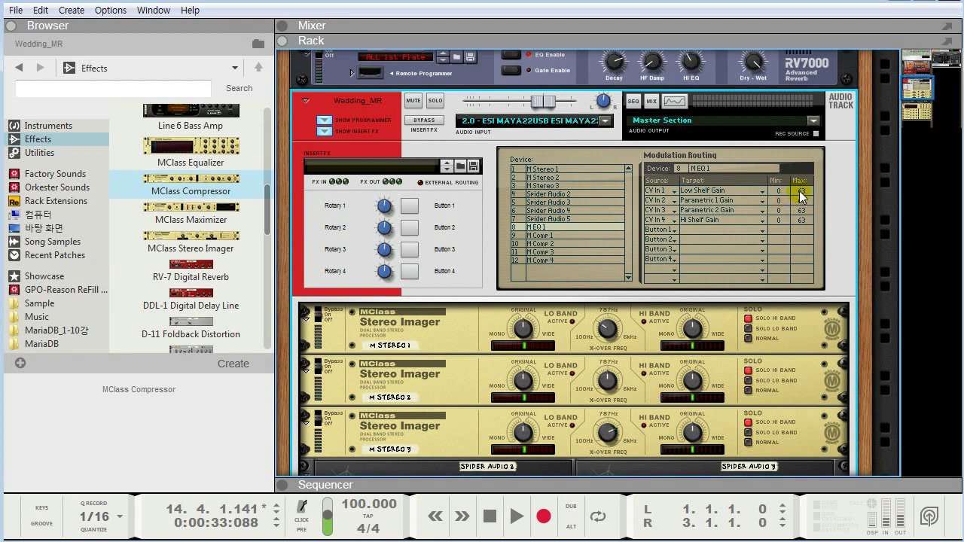
Set the Max value of all four CV In routings for M EQ 1 to -64
left_click_drag(804, 191, 805, 331)
left_click_drag(802, 194, 810, 239)
left_click_drag(815, 328, 787, 428)
left_click_drag(802, 210, 809, 413)
left_click_drag(804, 221, 800, 407)
left_click_drag(800, 219, 801, 213)
Select the M EQ 1 equalizer in the rack and lower its Parametric 1 frequency slightly
scroll(748, 235, "down", 3)
scroll(748, 235, "up", 2)
scroll(750, 239, "down", 5)
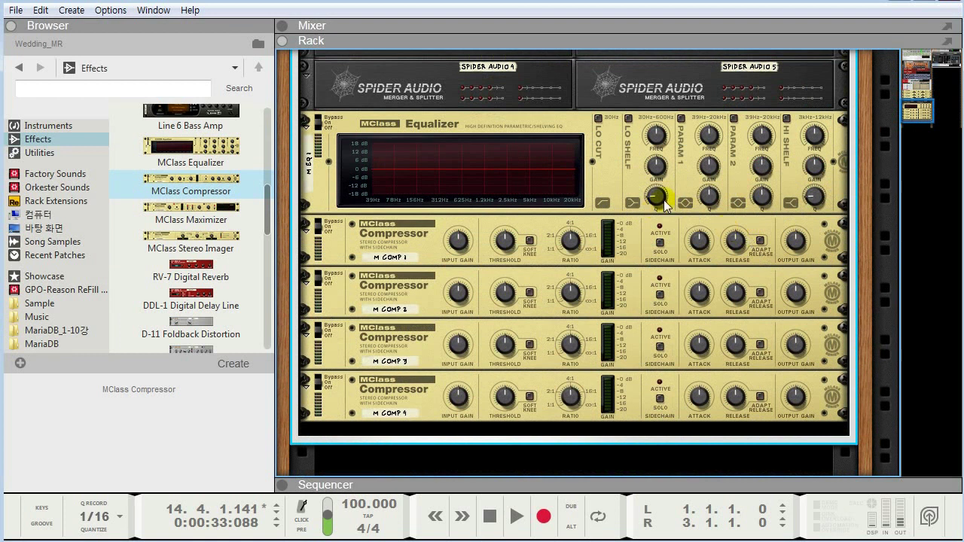
left_click(656, 140)
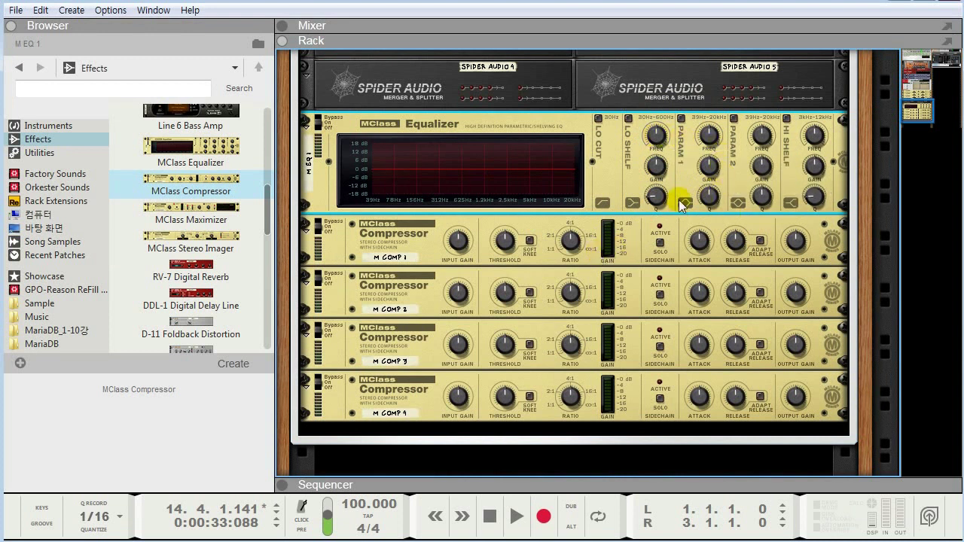
mouse_move(708, 136)
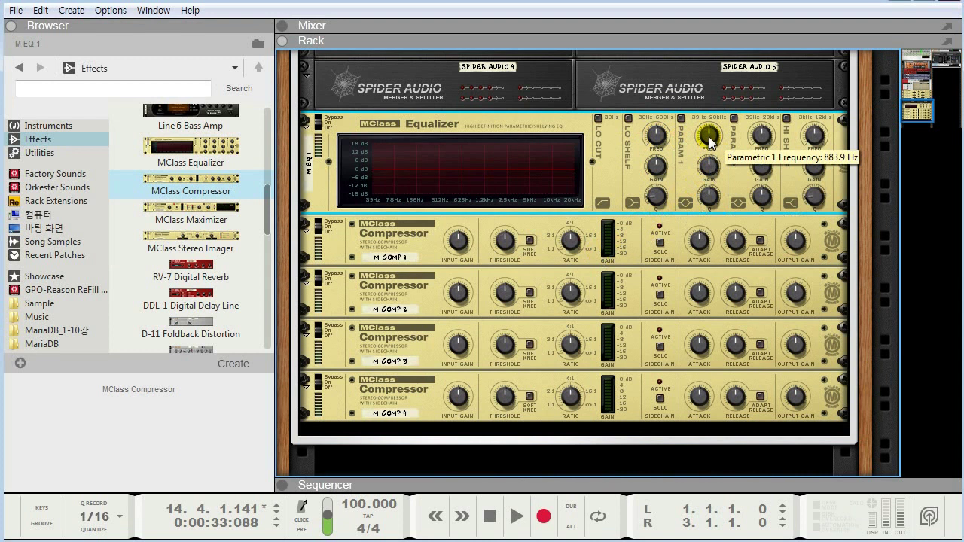
mouse_move(710, 139)
left_mouse_down()
mouse_move(711, 148)
mouse_move(710, 139)
left_mouse_up()
Check the crossover frequency on the M Stereo 1 Stereo Imager and return to the M EQ 1 equalizer
scroll(710, 139, "up", 8)
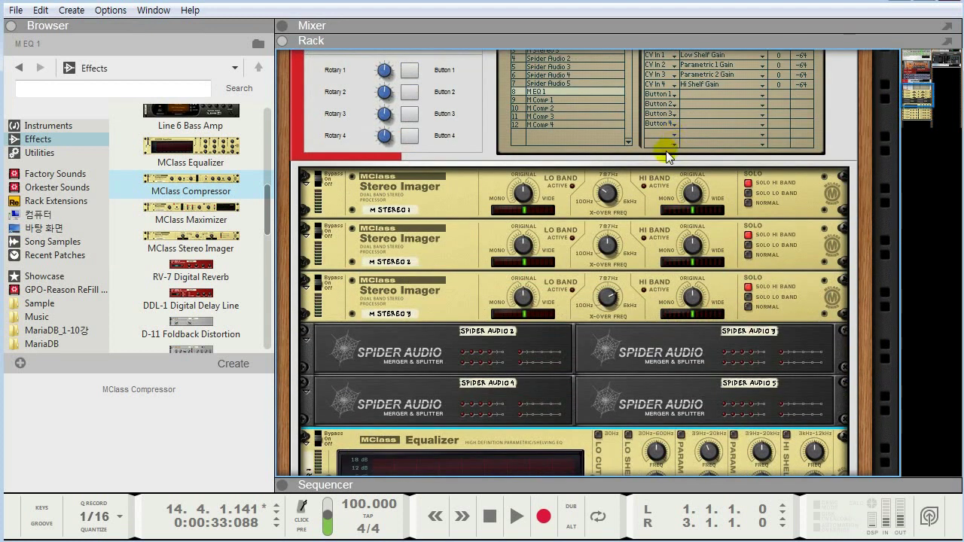
mouse_move(609, 197)
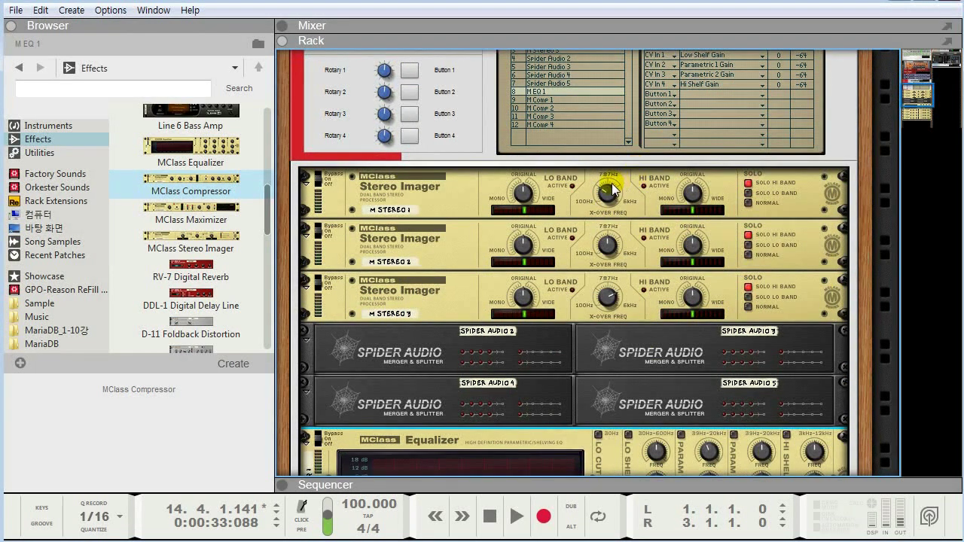
scroll(667, 208, "down", 6)
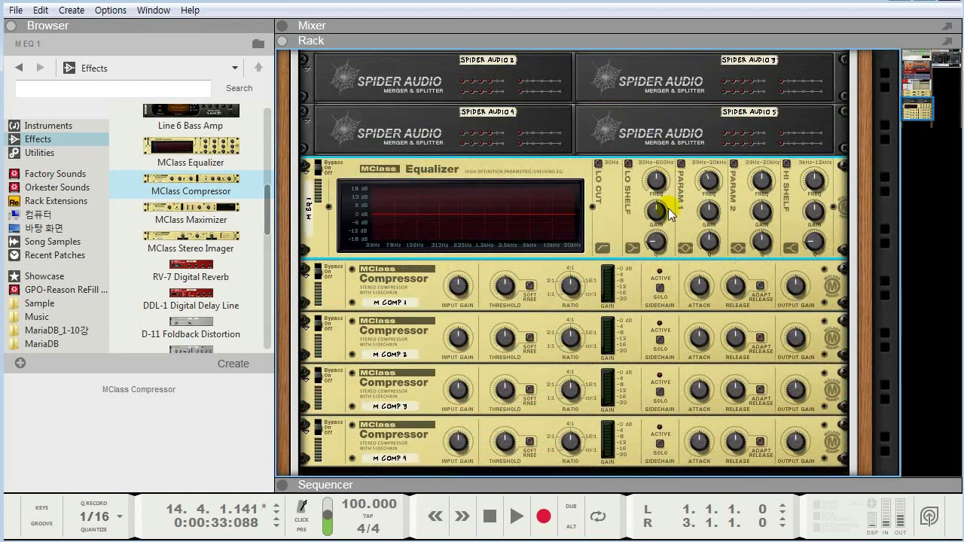
Tune M EQ 1's Parametric 2 frequency to about 1.2 kHz and raise its Hi Shelf frequency slightly
scroll(707, 178, "up", 2)
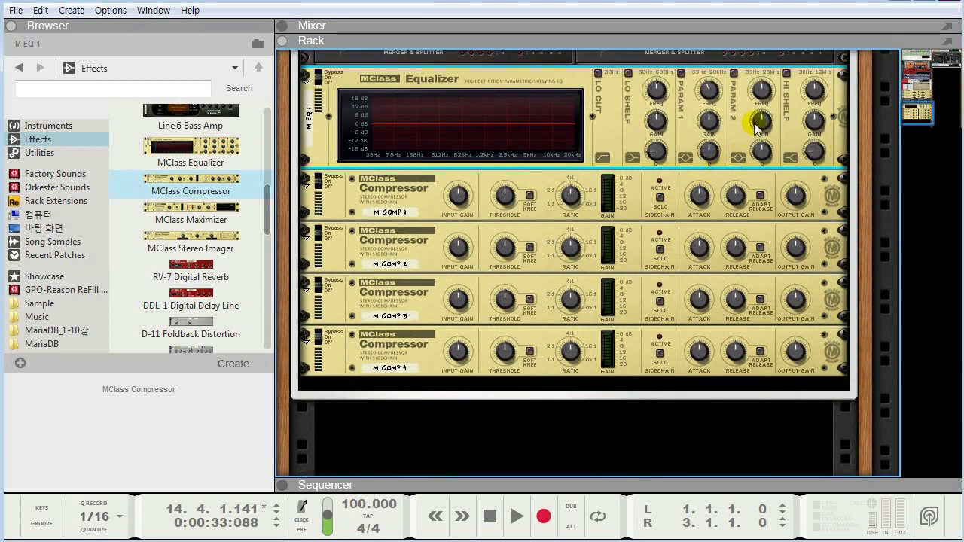
mouse_move(764, 90)
scroll(764, 91, "down", 2)
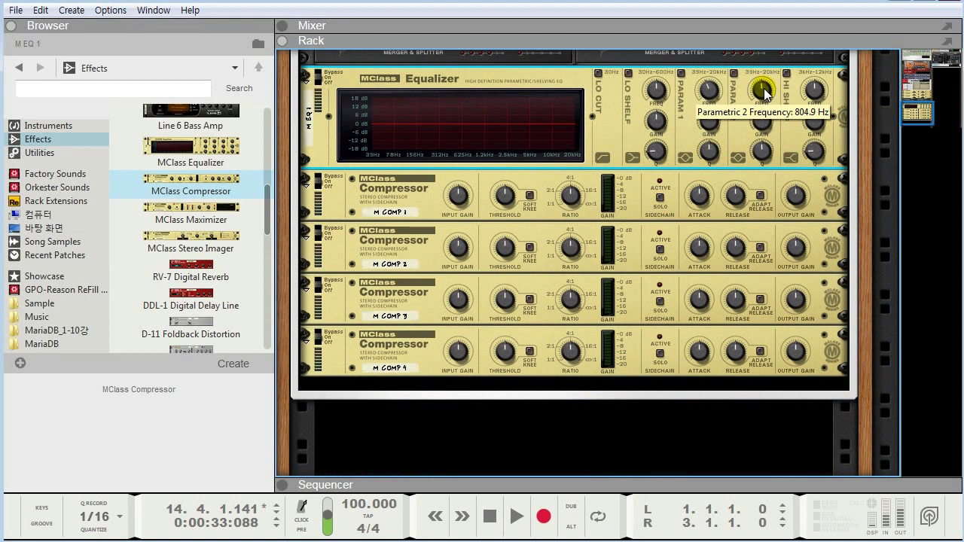
scroll(764, 90, "up", 10)
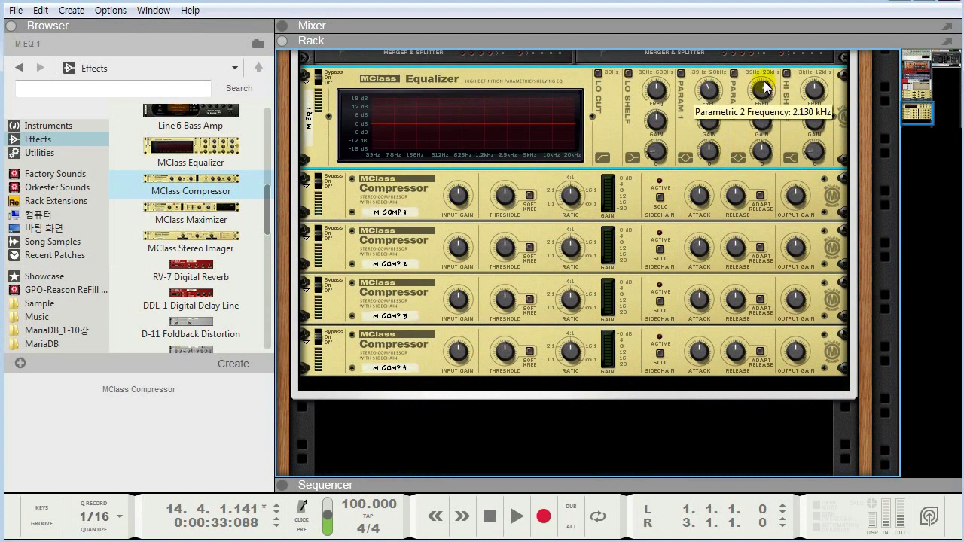
scroll(762, 90, "down", 10)
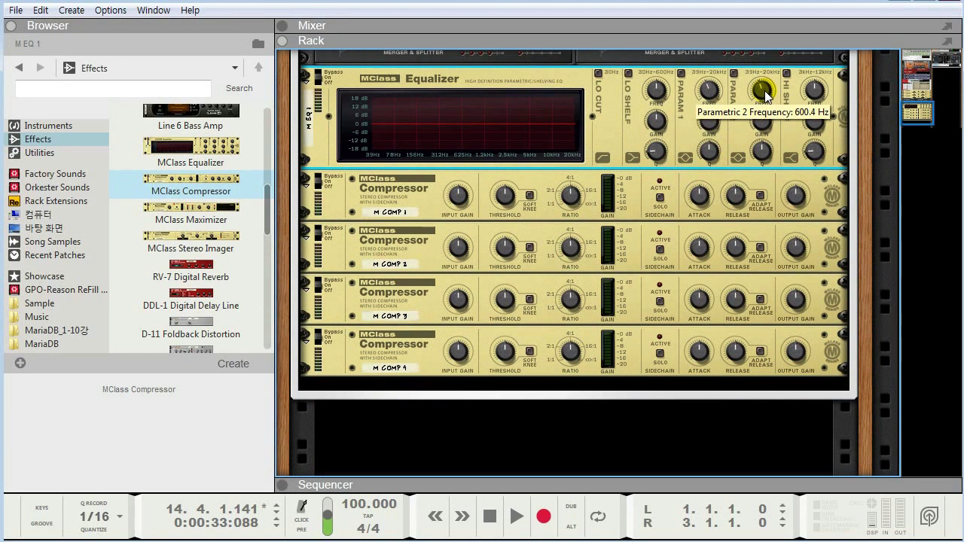
scroll(764, 90, "up", 5)
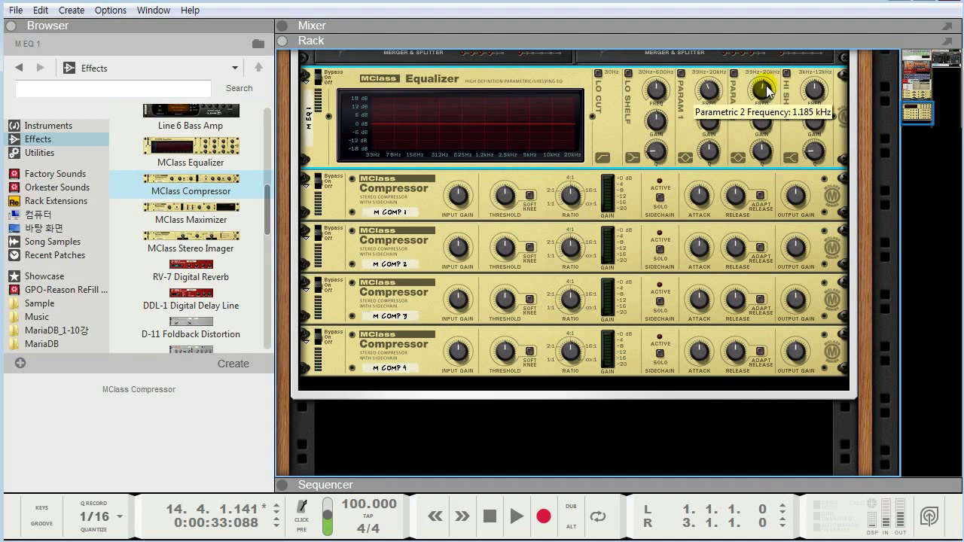
scroll(765, 91, "down", 1)
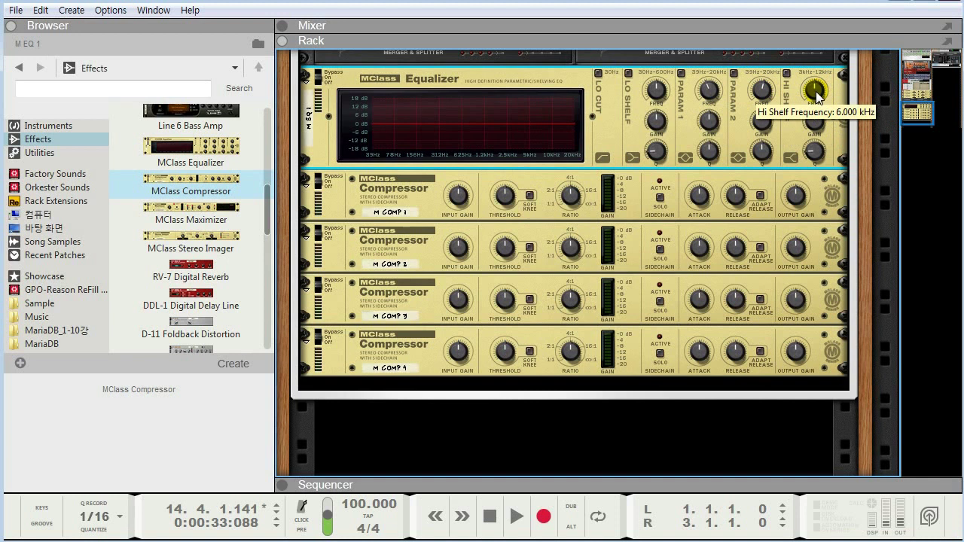
scroll(819, 92, "up", 2)
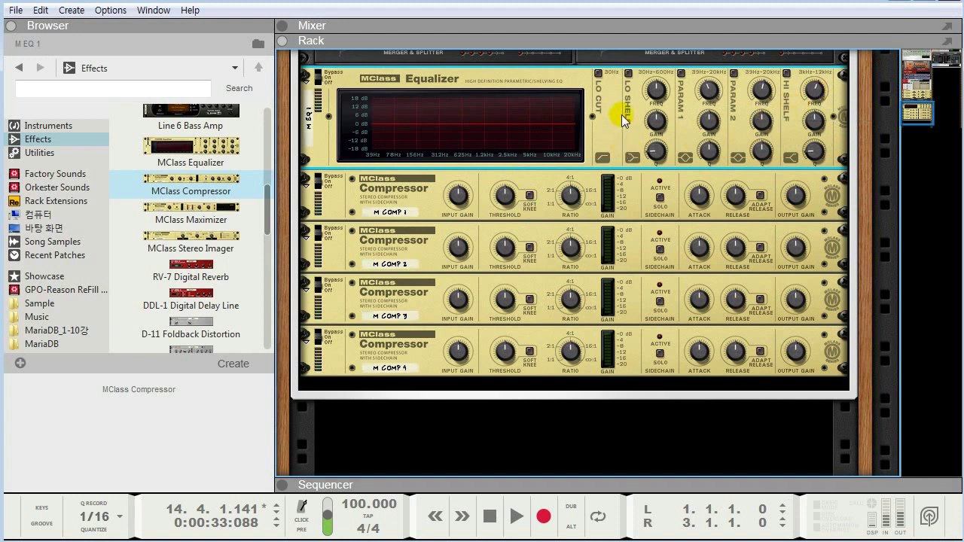
Enable the Lo Shelf, Parametric 1, Parametric 2 and Hi Shelf bands on M EQ 1
left_click(628, 73)
left_click(681, 73)
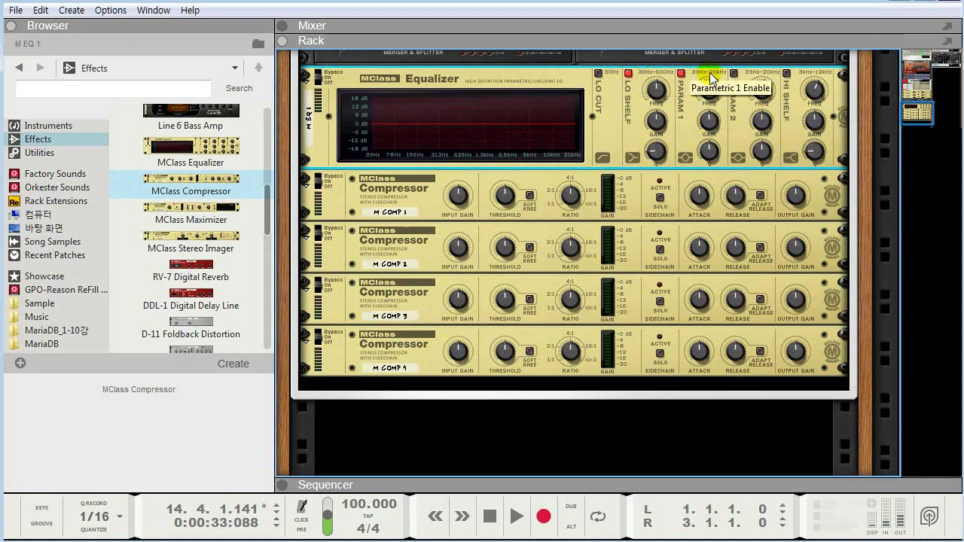
left_click(733, 73)
left_click(786, 73)
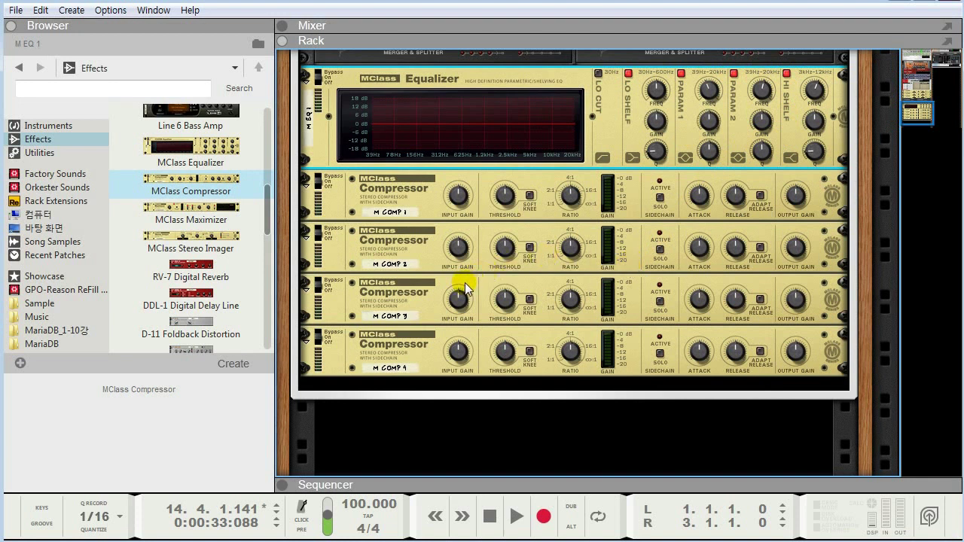
Play the track and compare the sound with M EQ 1 bypassed and switched on, and stop playback
key("space")
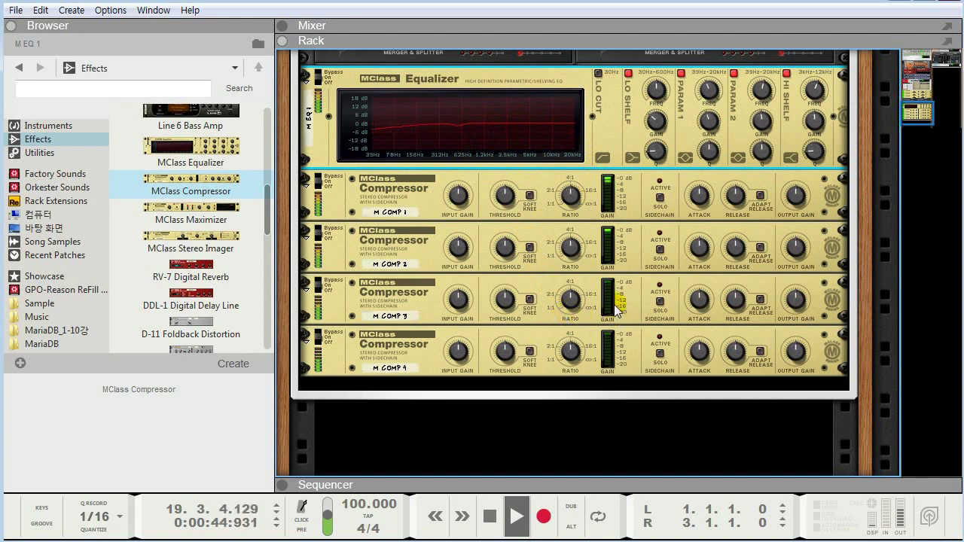
left_click(319, 77)
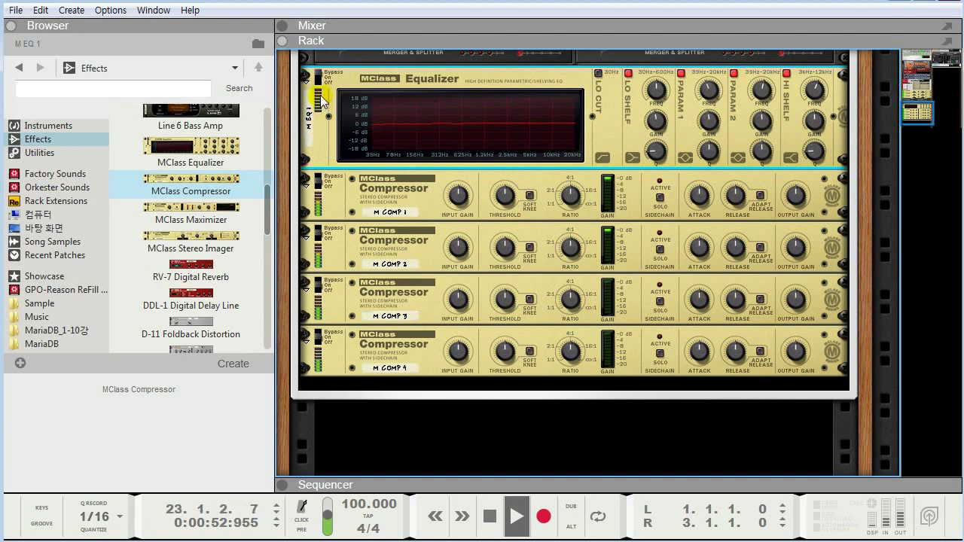
left_click(319, 91)
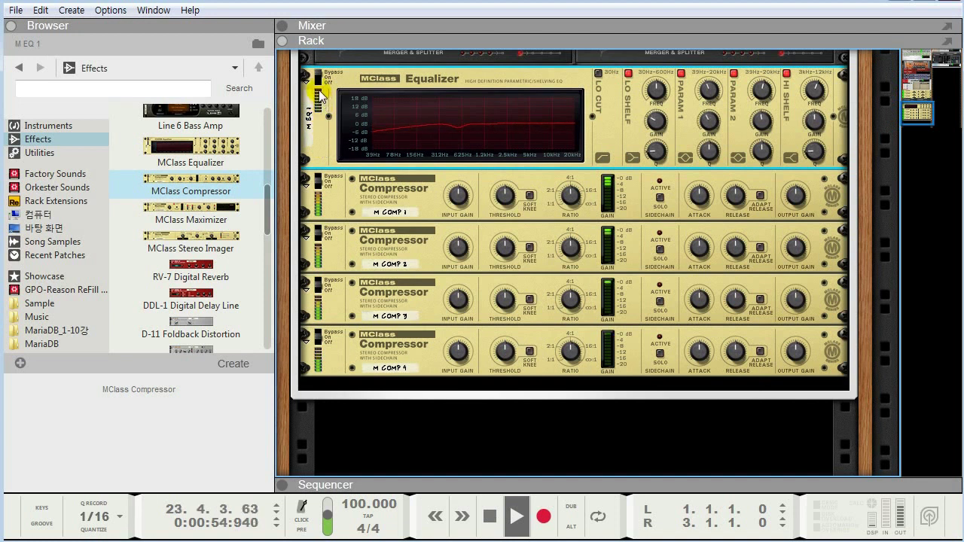
left_click(318, 77)
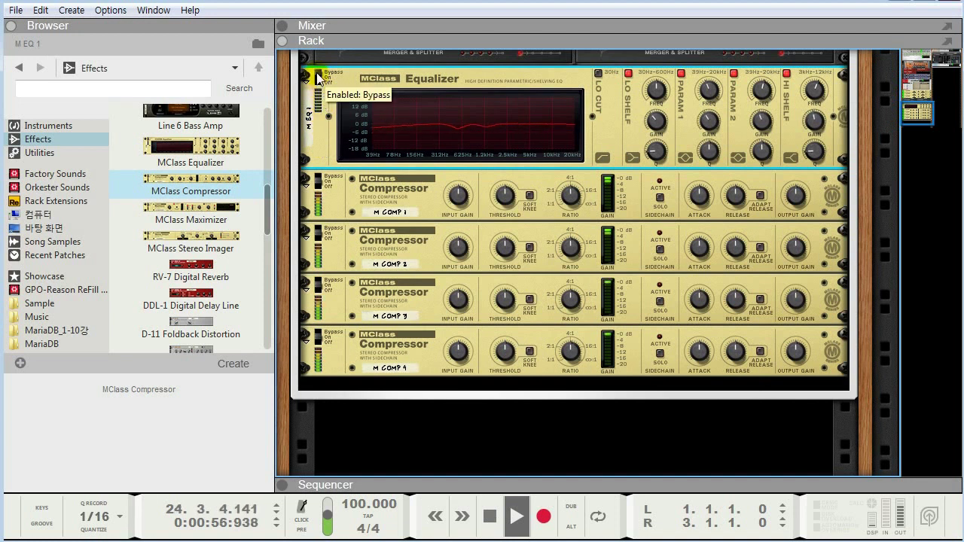
left_click(319, 85)
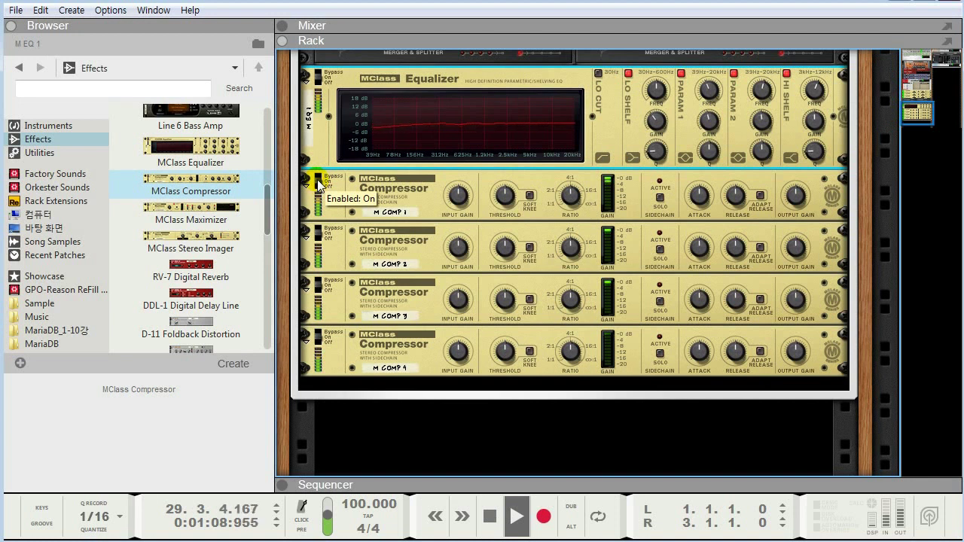
key("space")
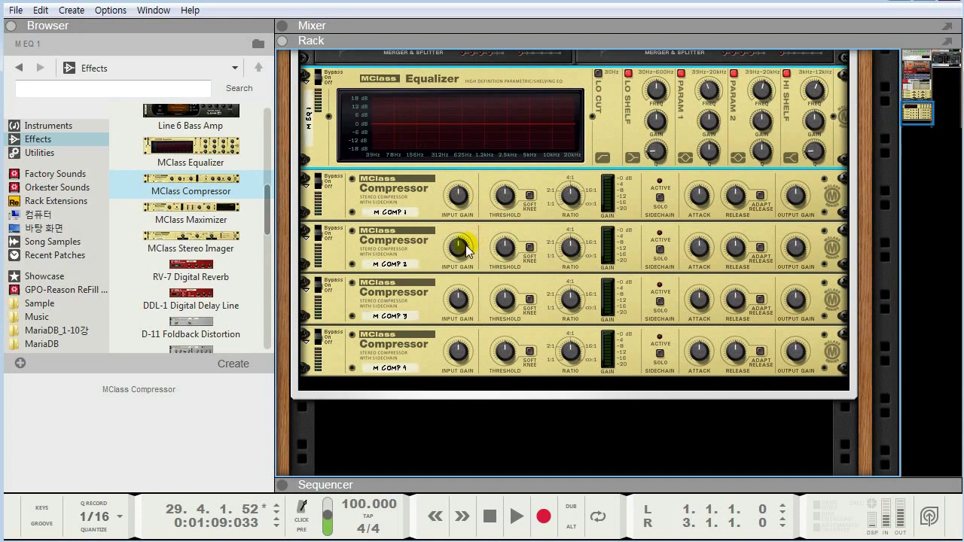
mouse_move(465, 244)
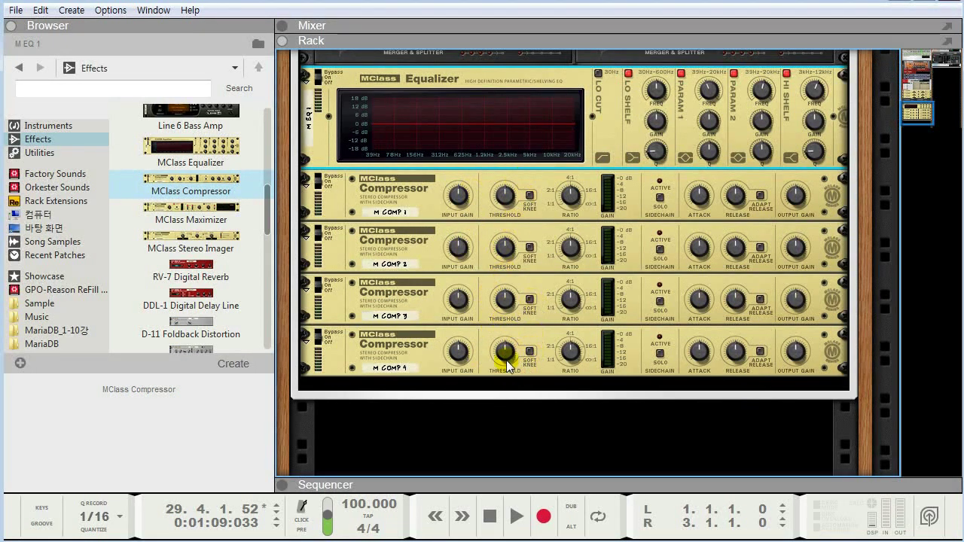
mouse_move(506, 359)
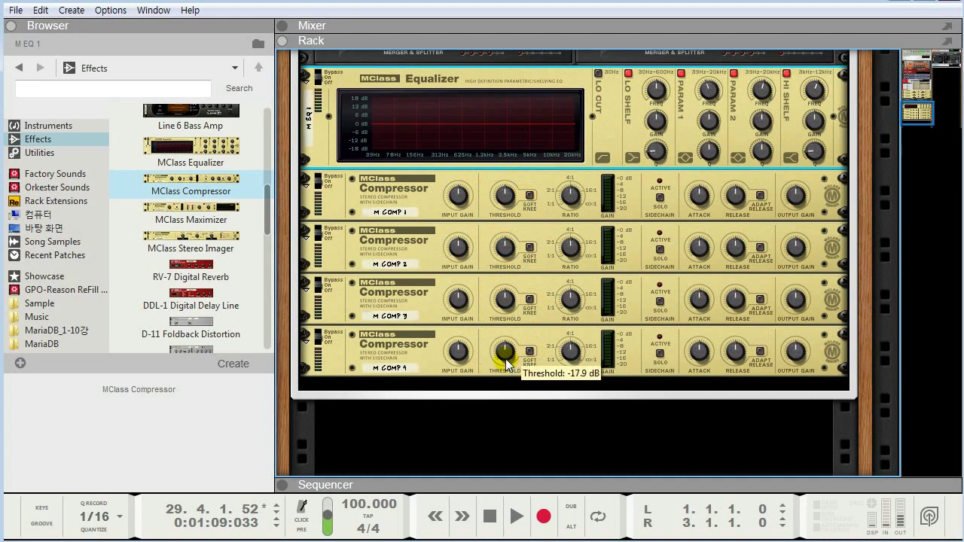